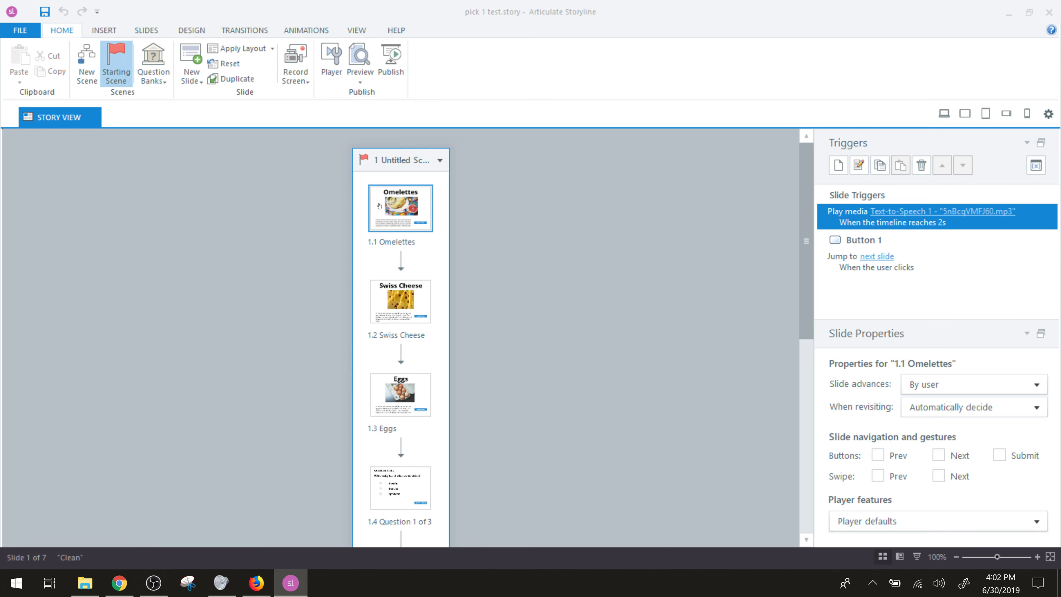
# Open slide 1.1 Omelettes, review its tab order and the Picture 1 alt text, and cancel without changes.
pyautogui.doubleClick(379, 205)
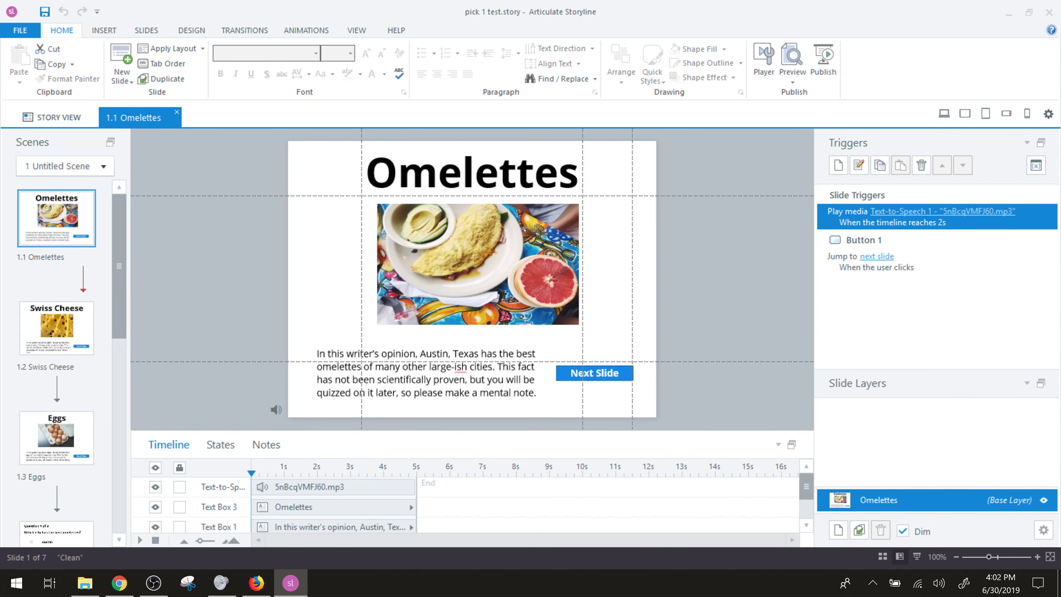
pyautogui.click(459, 178)
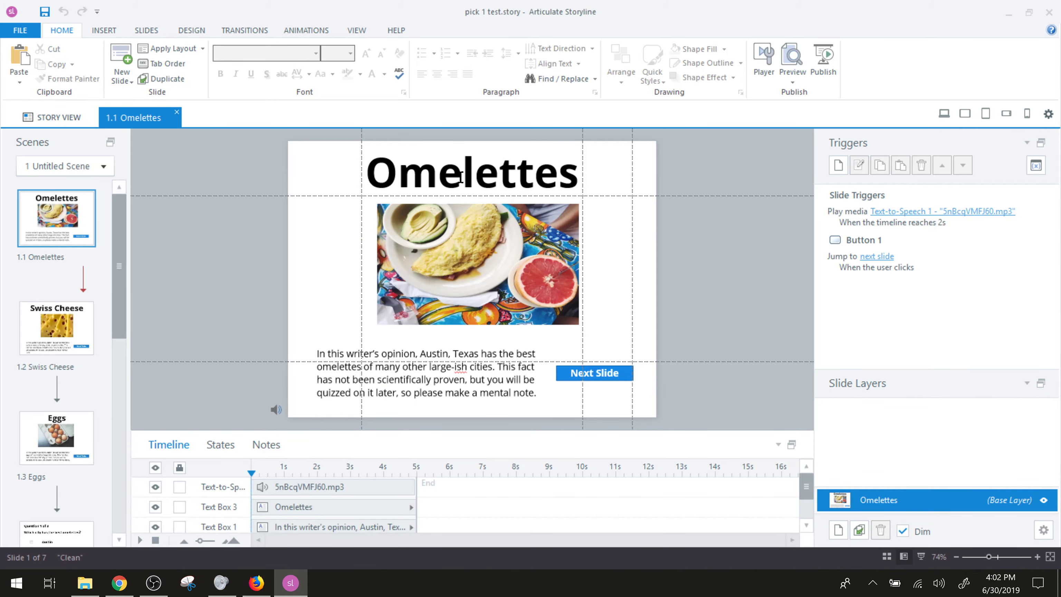
pyautogui.click(168, 63)
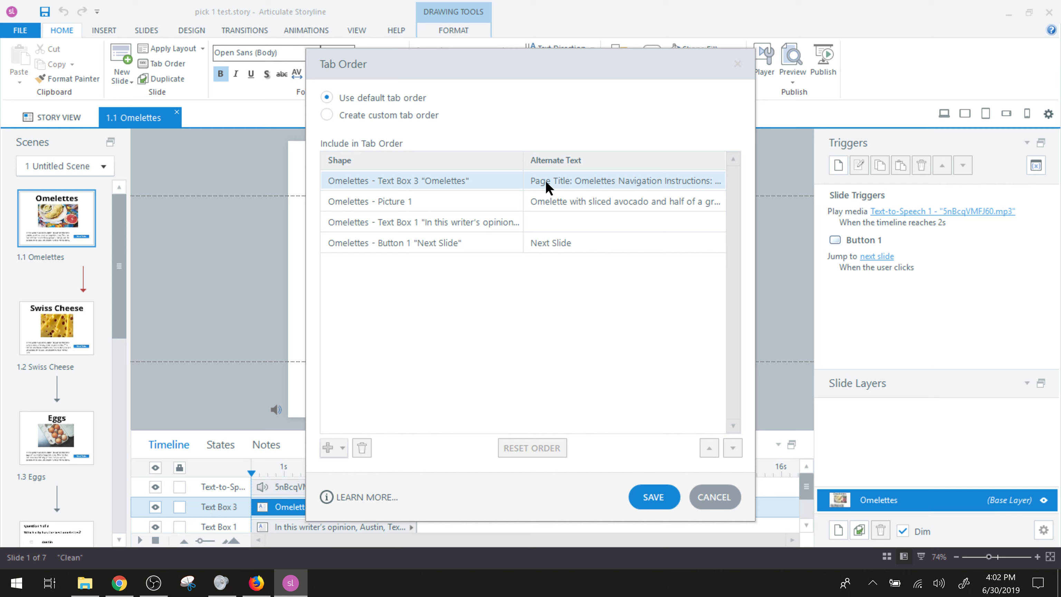
pyautogui.click(556, 200)
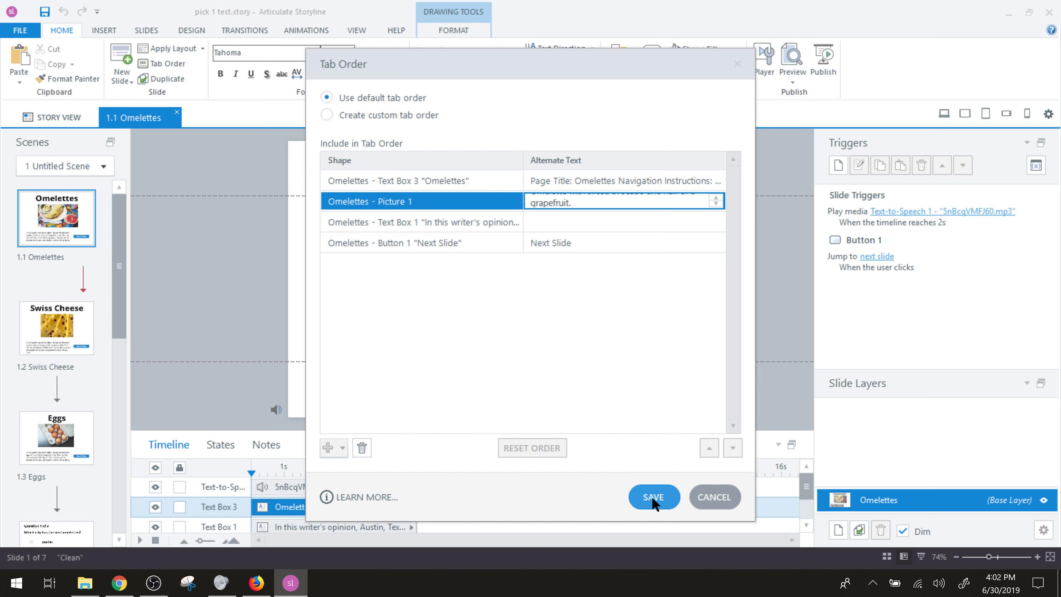
pyautogui.click(712, 503)
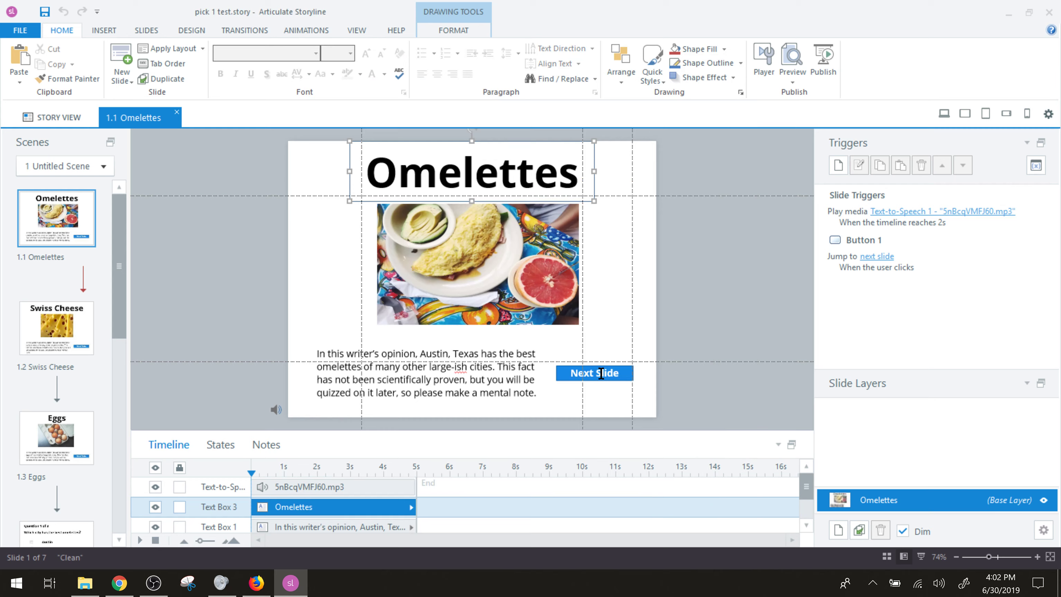
# Check slide 1.2 Swiss Cheese's tab order without changing it, then open slide 1.3 Eggs.
pyautogui.click(621, 374)
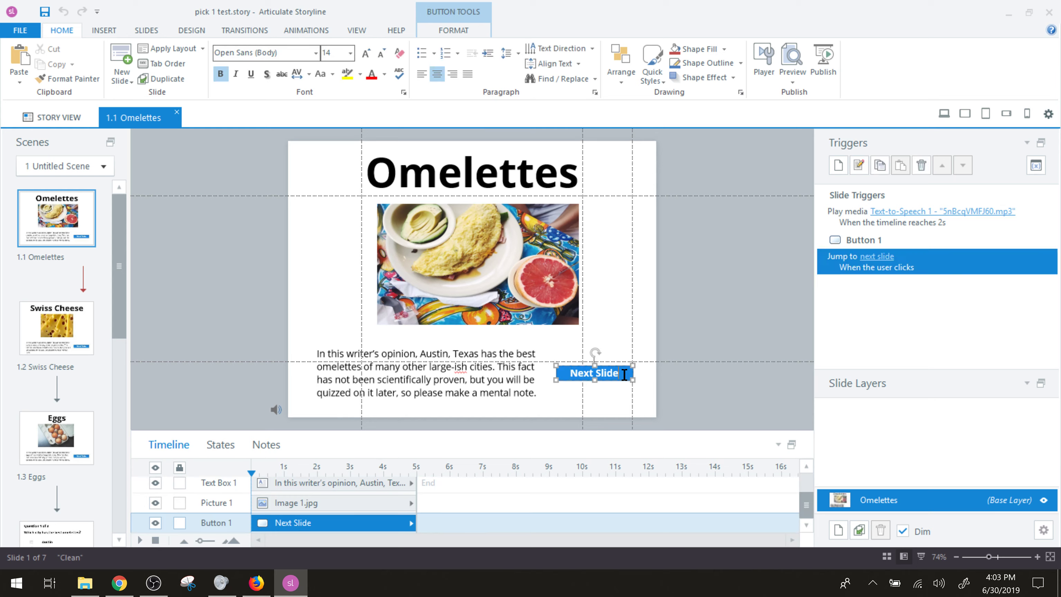
pyautogui.click(644, 380)
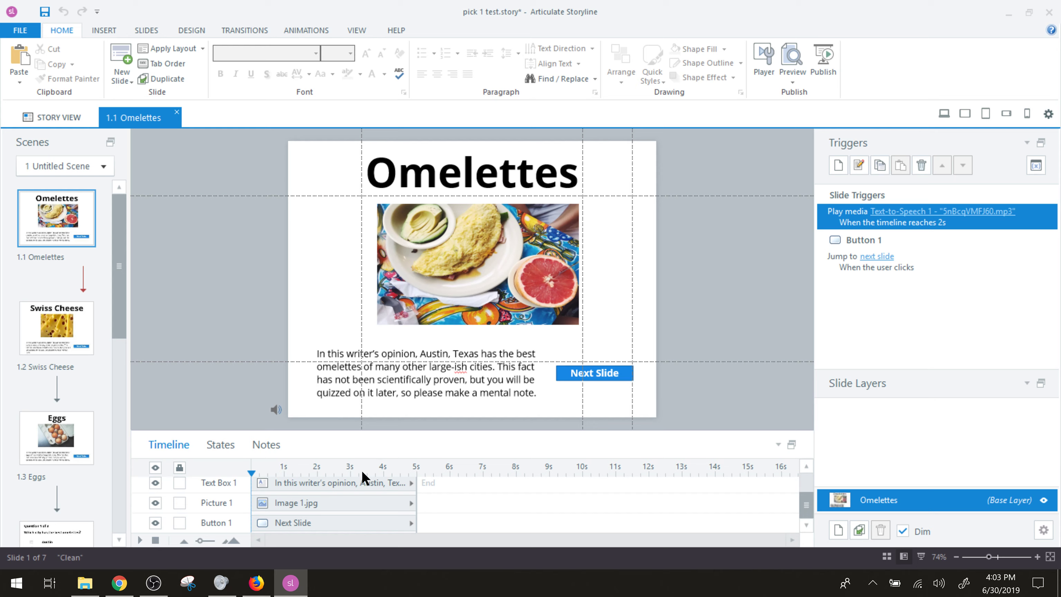
pyautogui.click(60, 322)
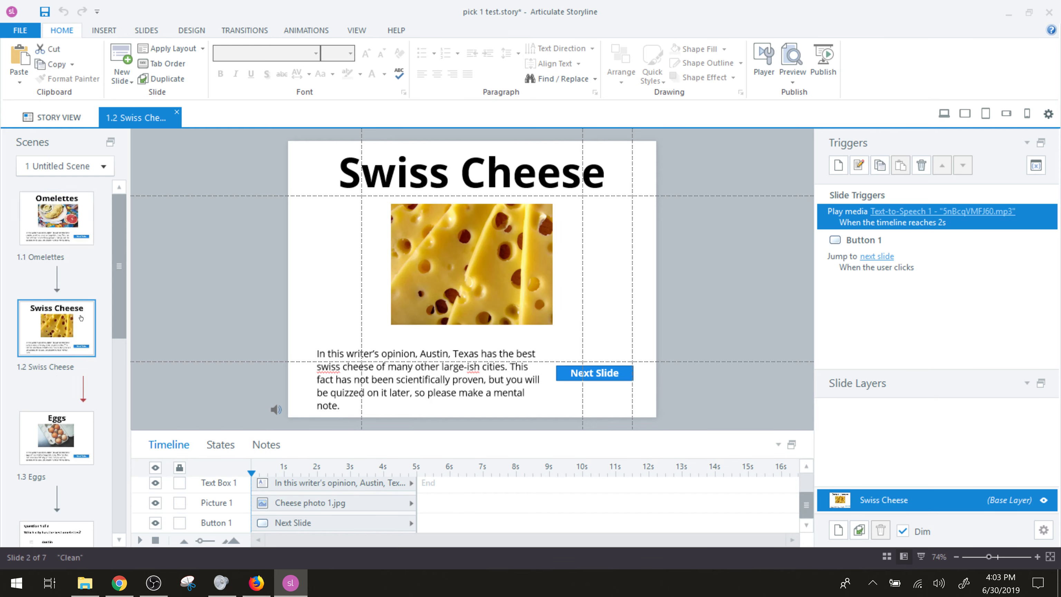
pyautogui.click(371, 176)
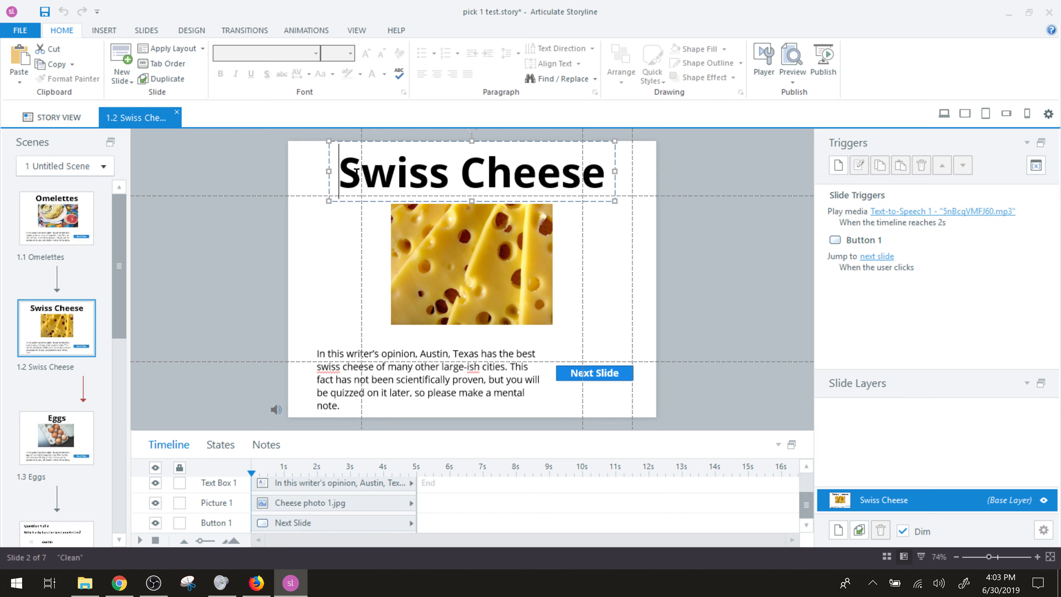
pyautogui.click(177, 63)
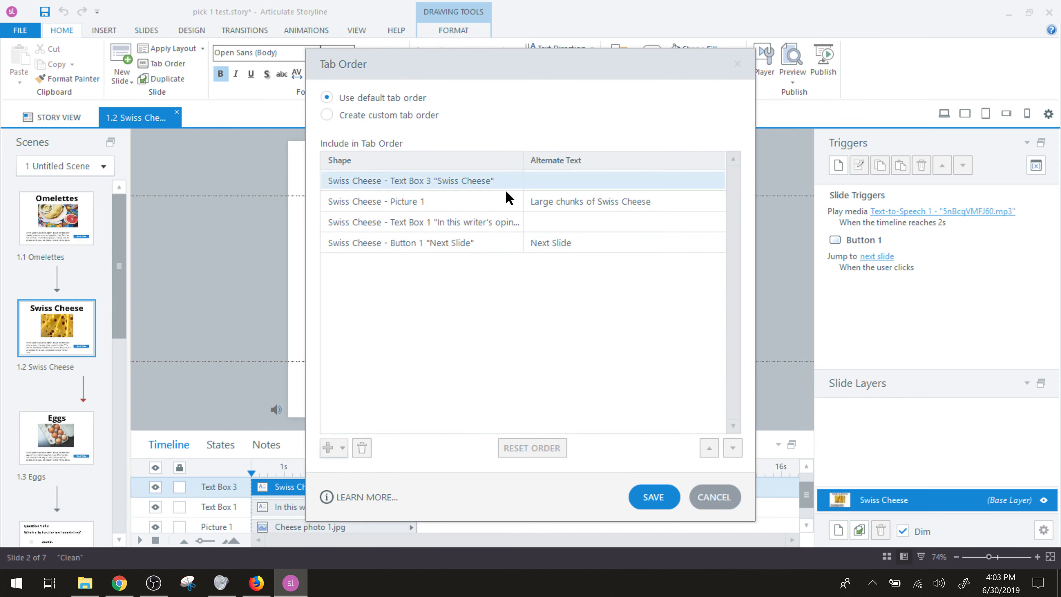
pyautogui.click(714, 497)
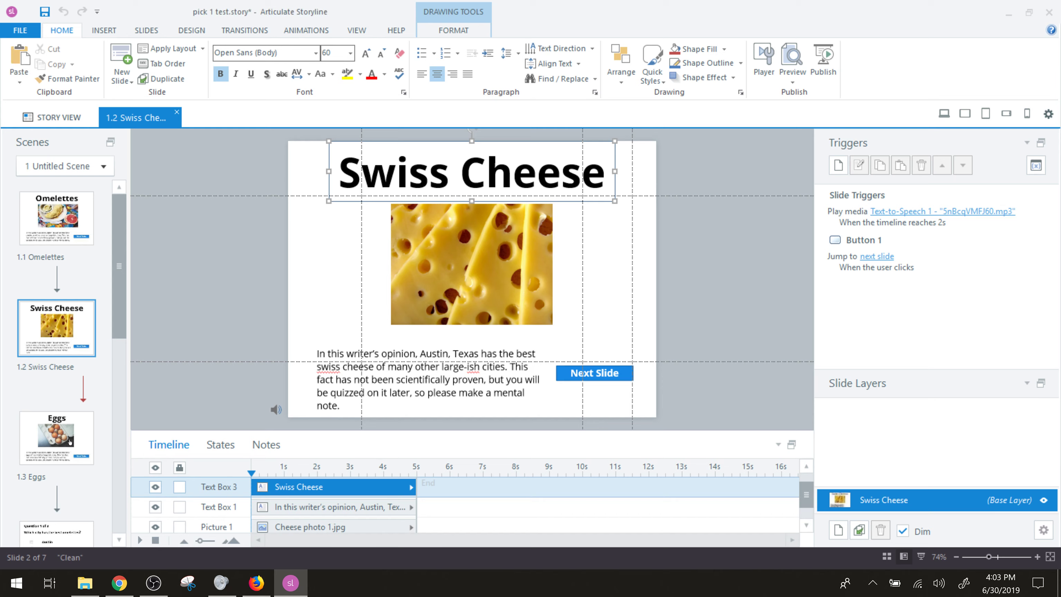
pyautogui.click(85, 418)
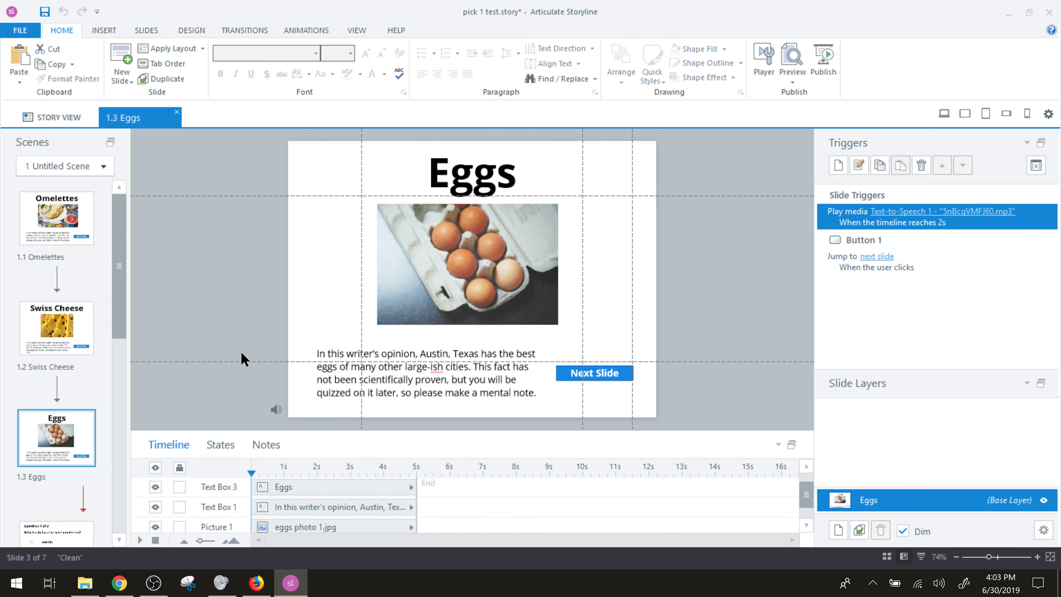
pyautogui.scroll(-3, 118, 306)
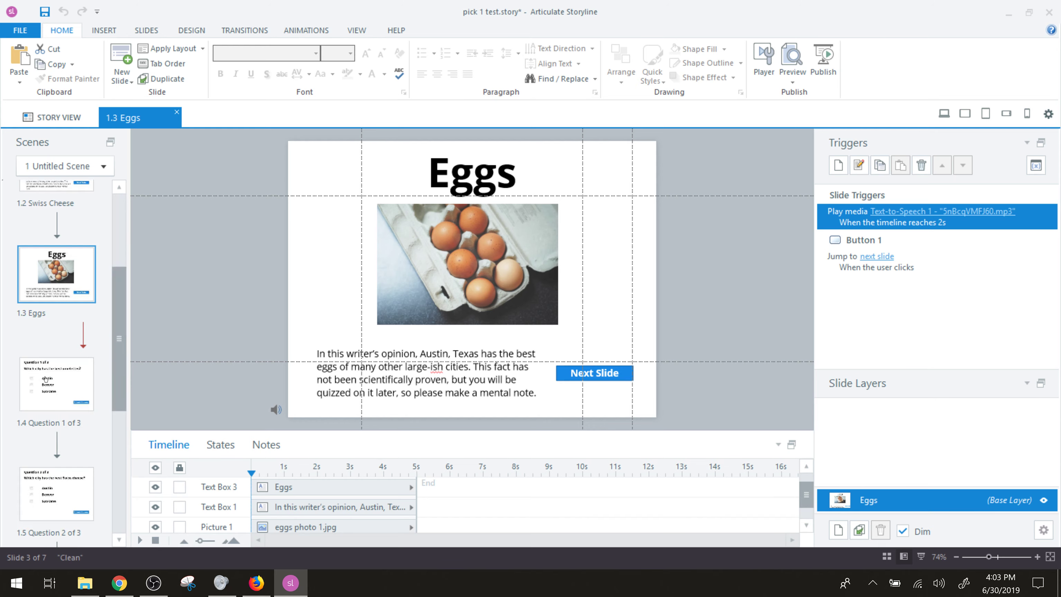
# Open slide 1.4 Question 1 of 3 and browse the Freeform Question types without inserting one.
pyautogui.click(50, 381)
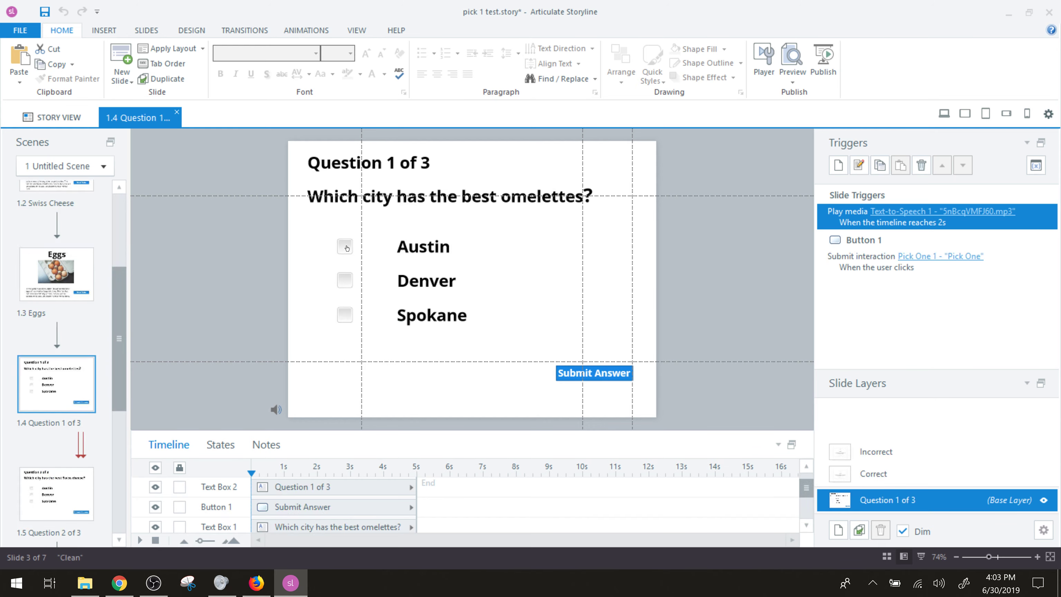
pyautogui.click(147, 38)
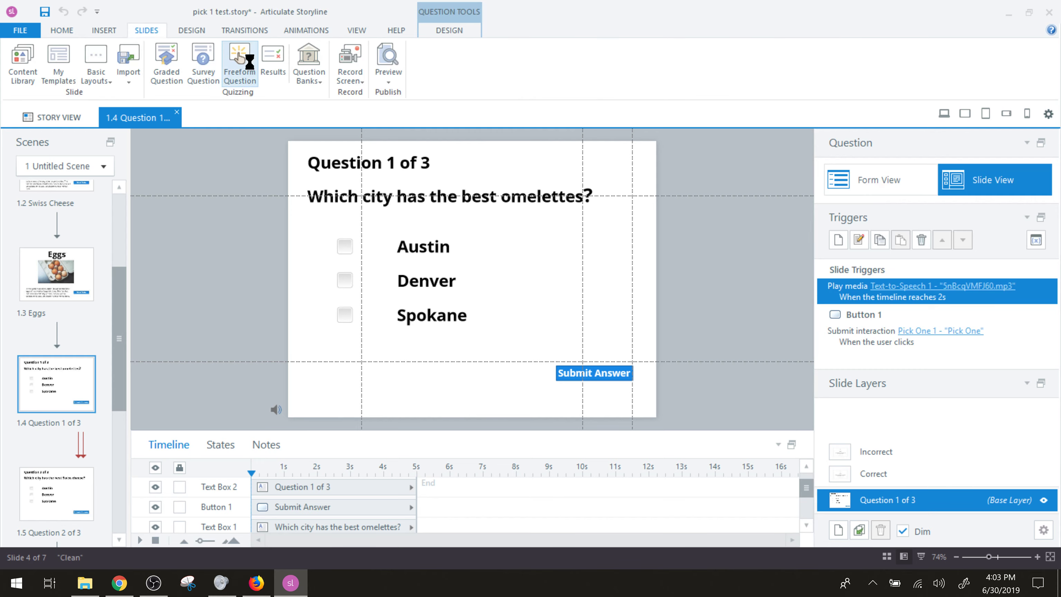
pyautogui.click(239, 67)
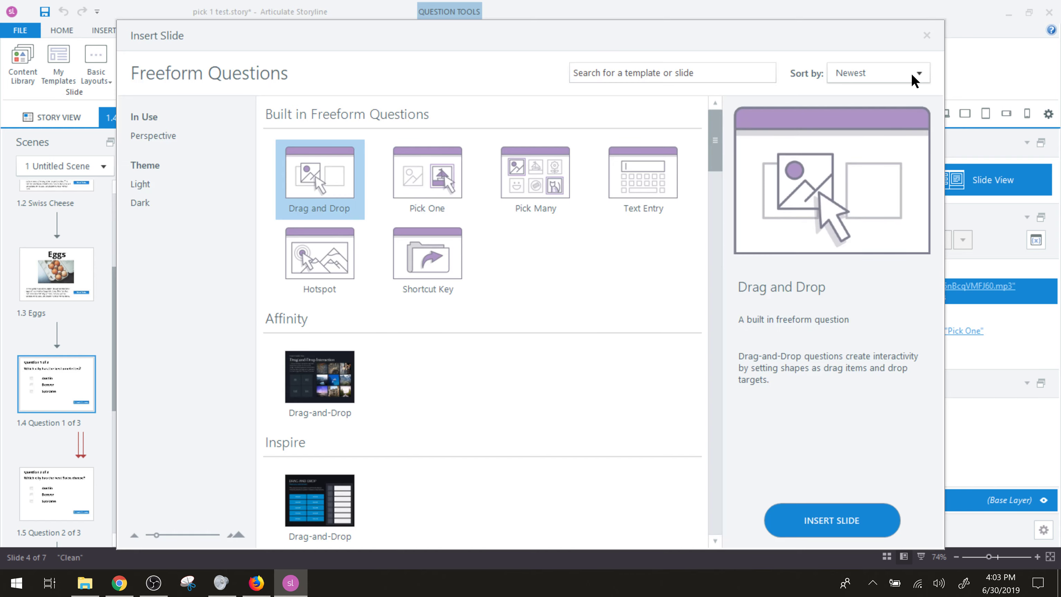
pyautogui.click(927, 35)
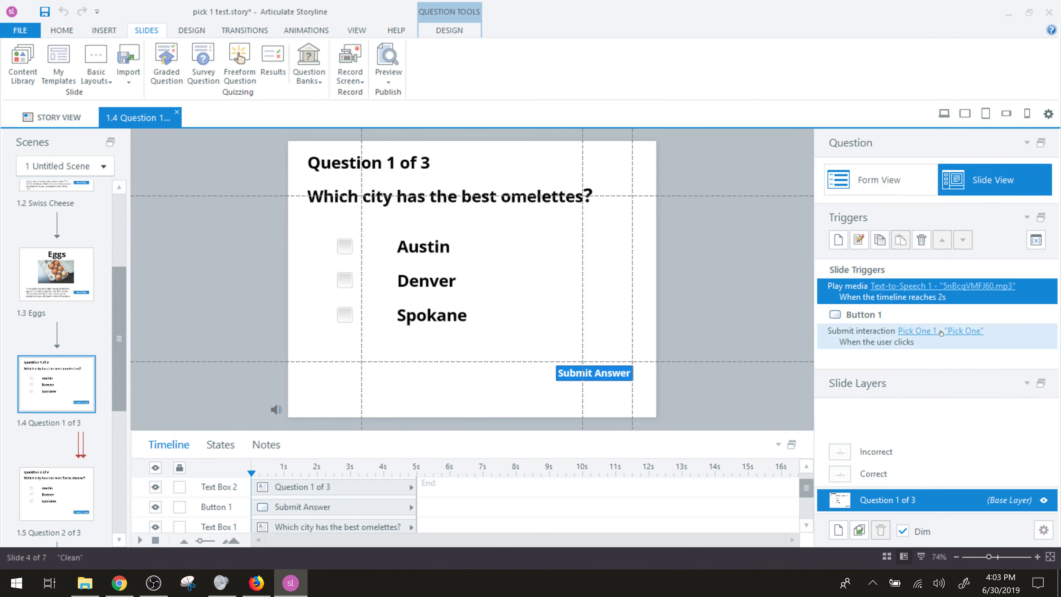
# Select the Austin choice and show the question in Form View, with Austin marked correct.
pyautogui.click(854, 330)
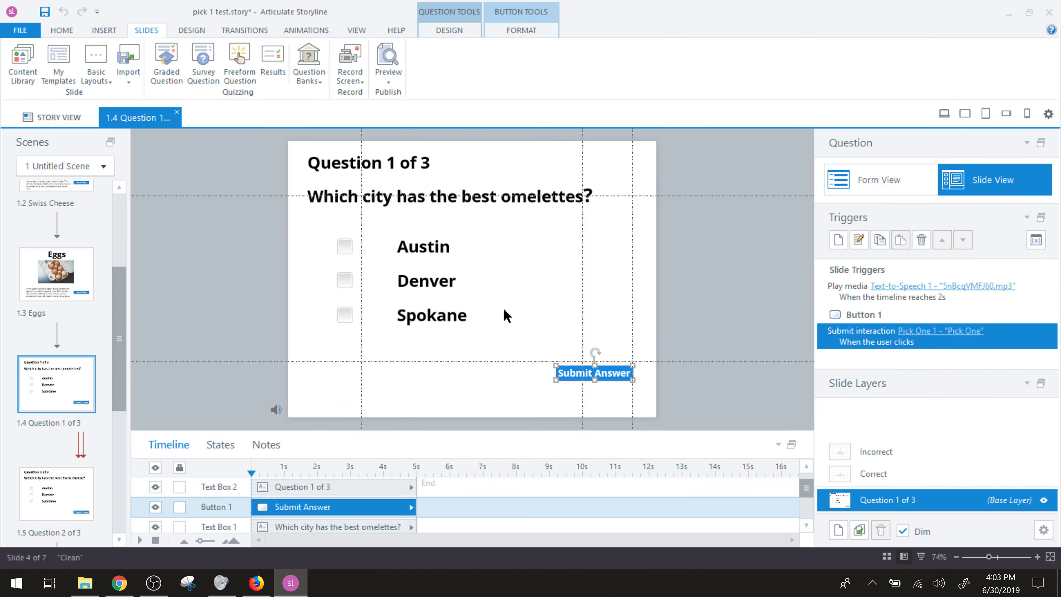
pyautogui.click(418, 244)
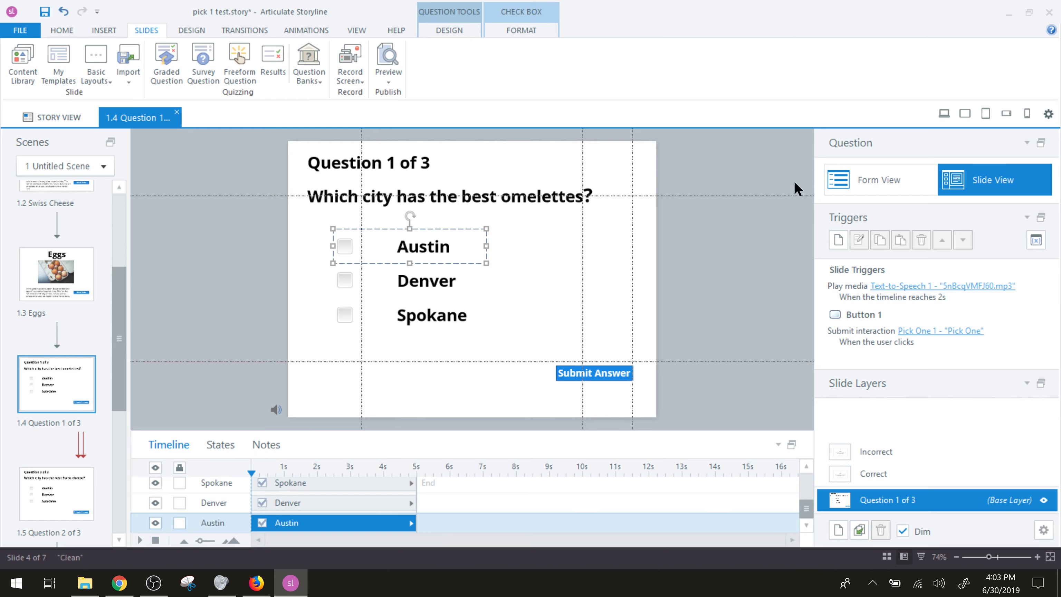
pyautogui.click(876, 179)
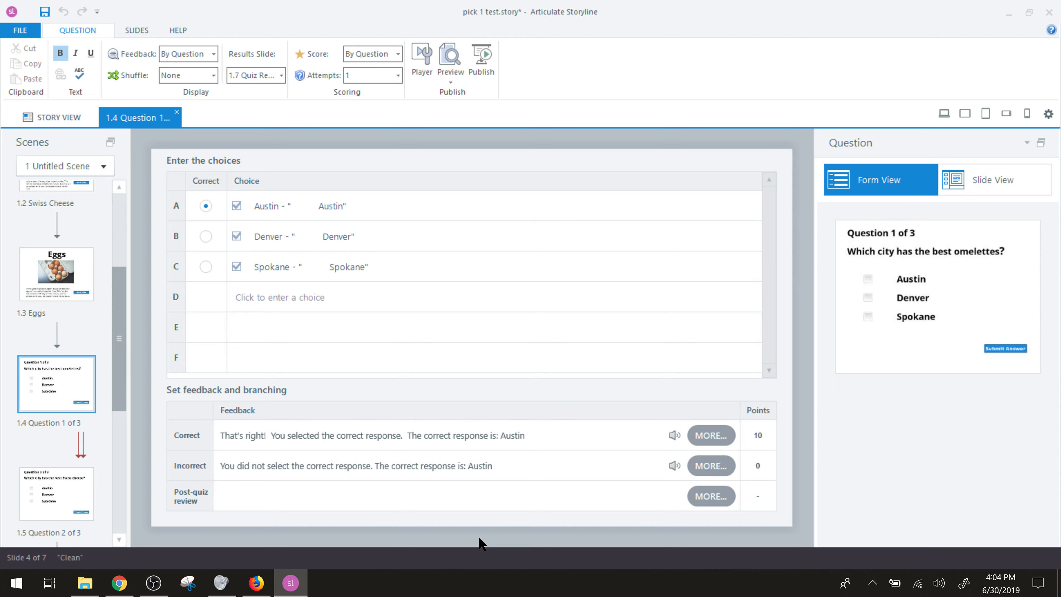
# Switch Question 1 of 3 back to Slide View and undo the stray change with Ctrl+Z.
pyautogui.click(996, 178)
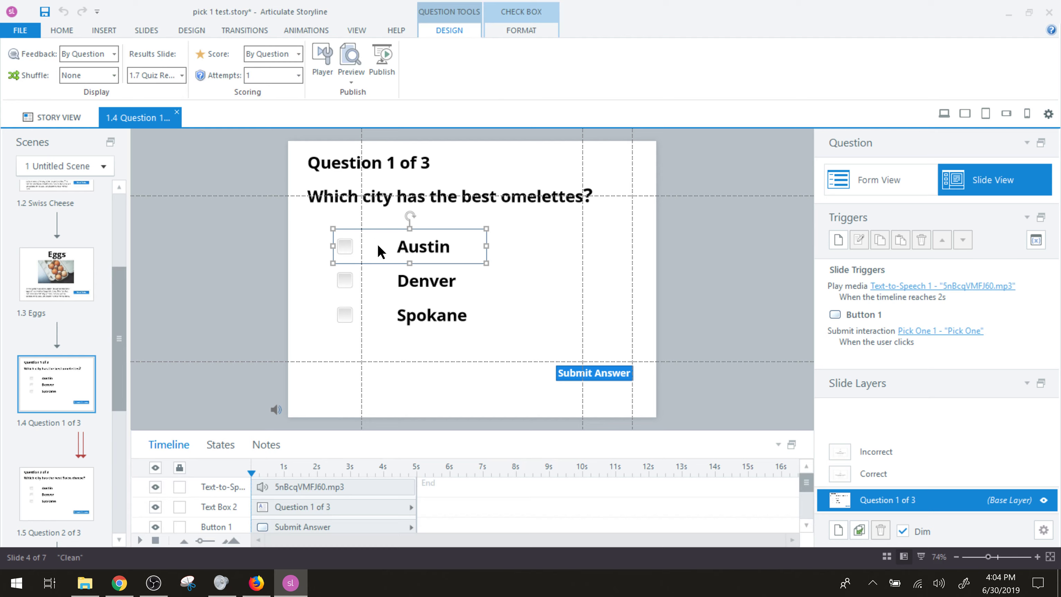
pyautogui.click(379, 245)
pyautogui.click(505, 247)
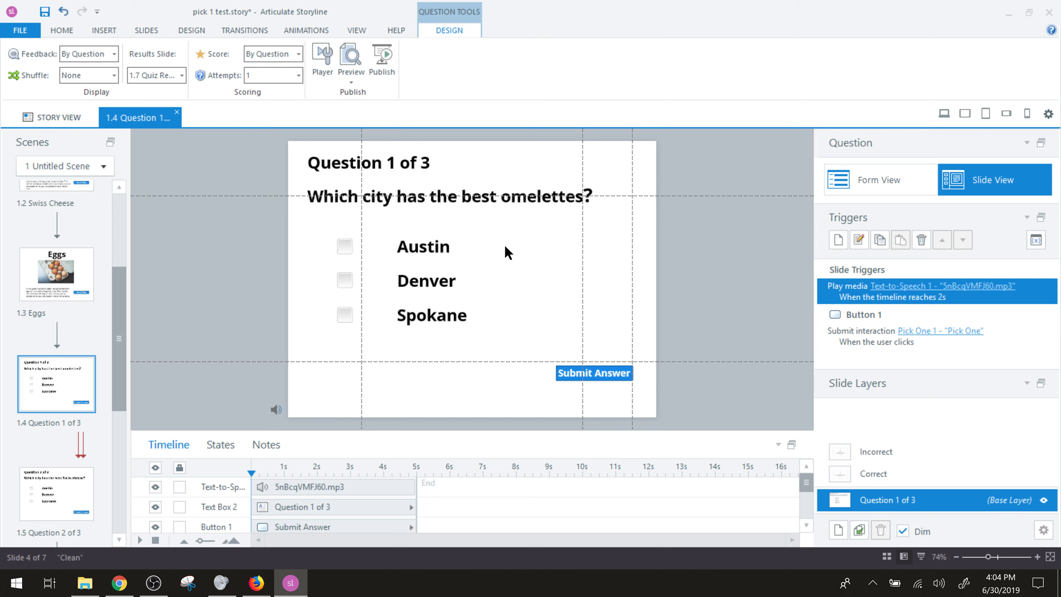
pyautogui.hotkey('ctrl', 'z')
# Browse the Graded Question types without inserting one, then scroll the Scenes panel toward Quiz Results.
pyautogui.click(135, 30)
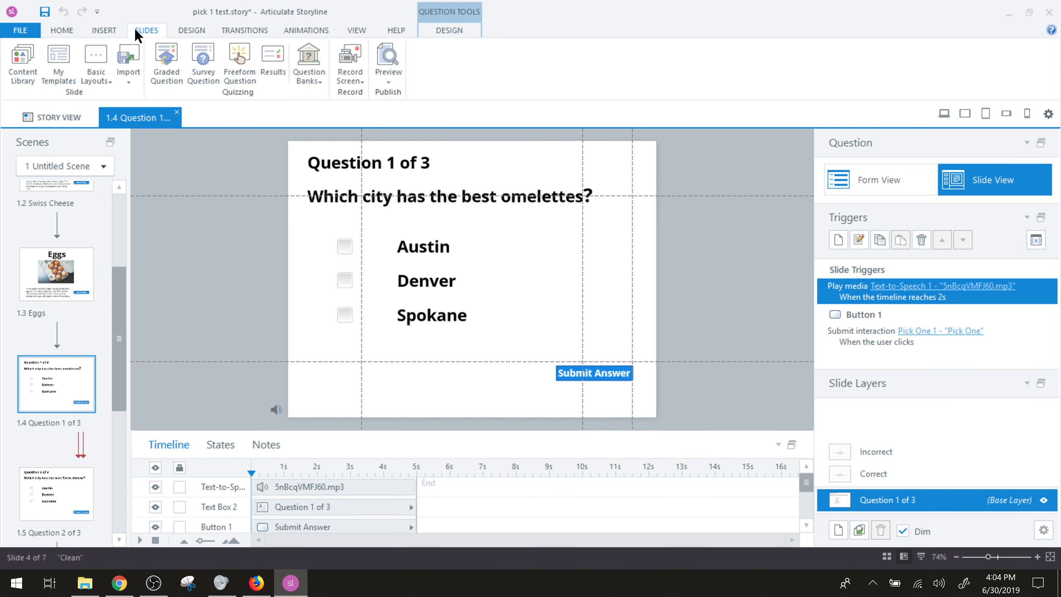
pyautogui.click(163, 52)
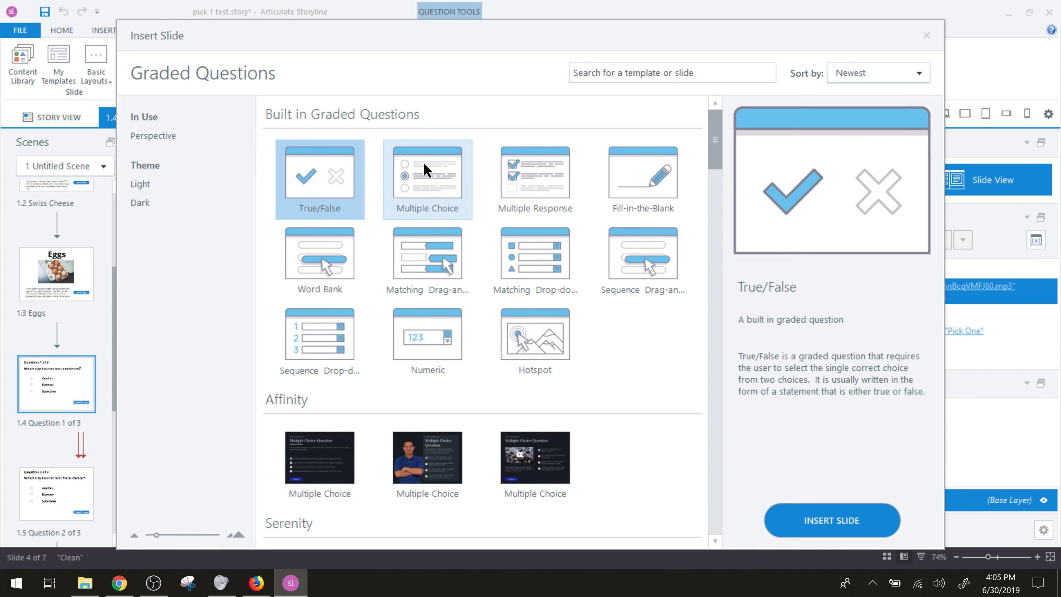
pyautogui.click(926, 34)
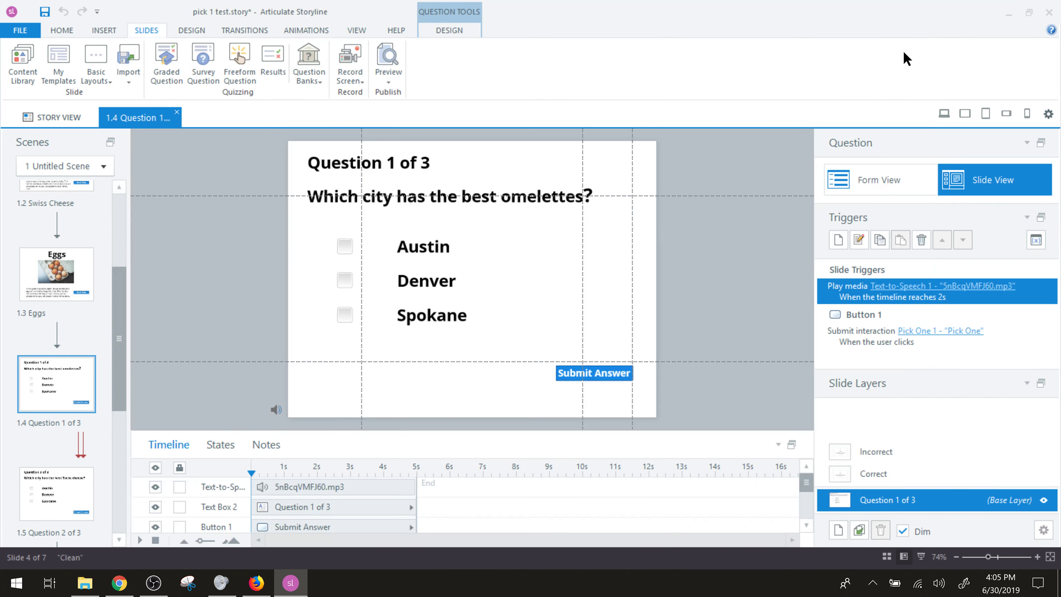
pyautogui.moveTo(119, 374); pyautogui.dragTo(135, 481)
# Open slide 1.7 Quiz Results, then switch to Firefox showing 'pick 1 test' Omelettes in Review 360.
pyautogui.click(34, 466)
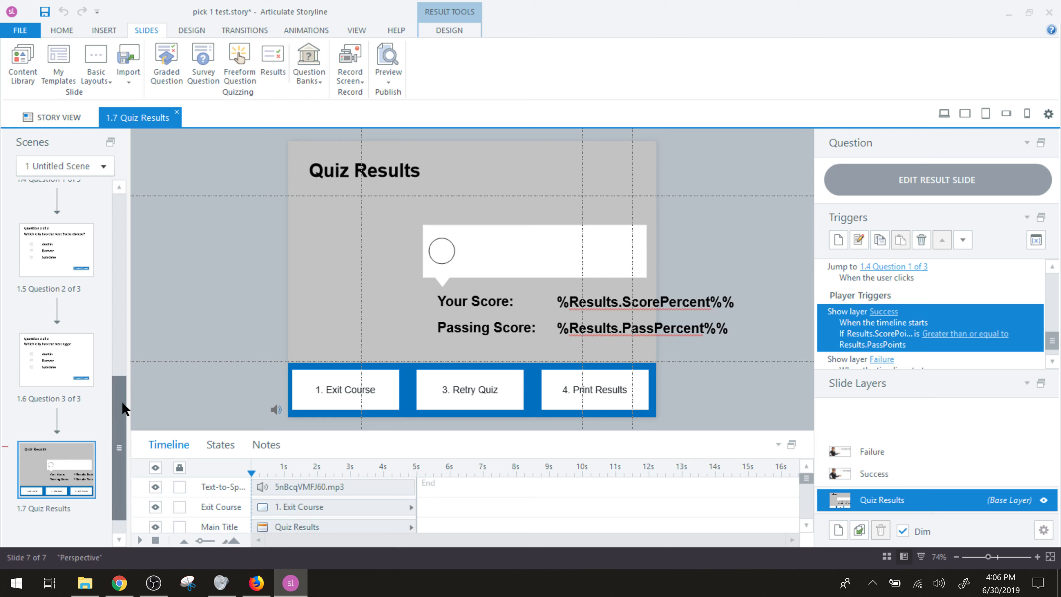
pyautogui.scroll(-1, 121, 409)
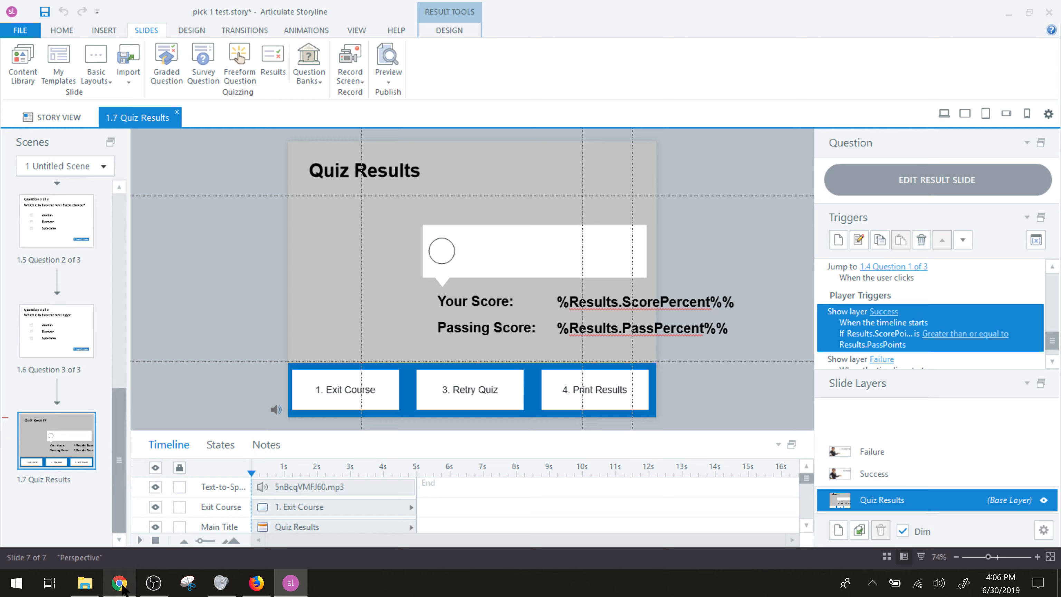
pyautogui.moveTo(122, 584)
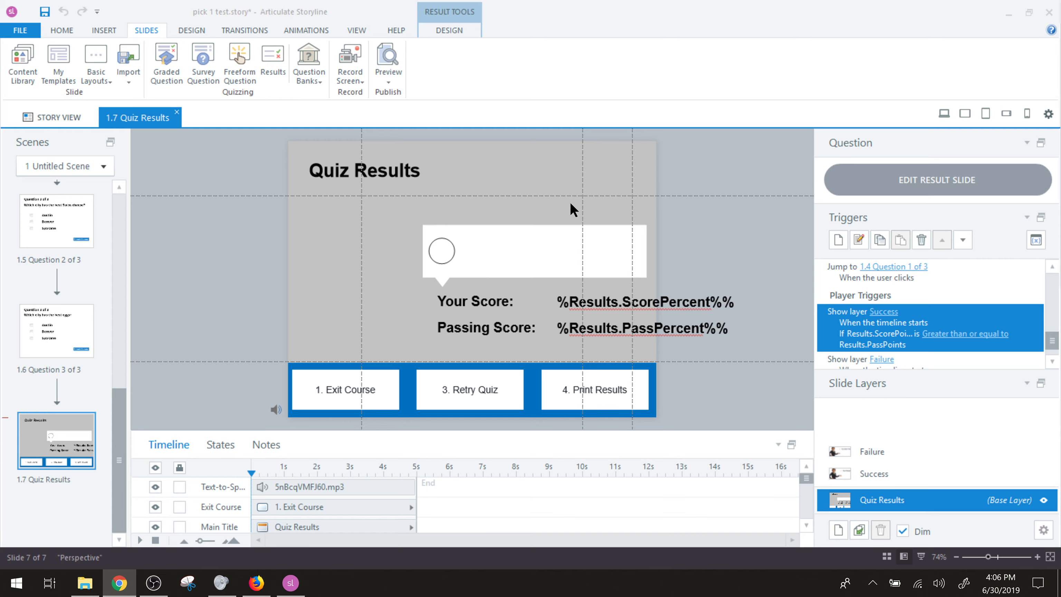
pyautogui.click(256, 583)
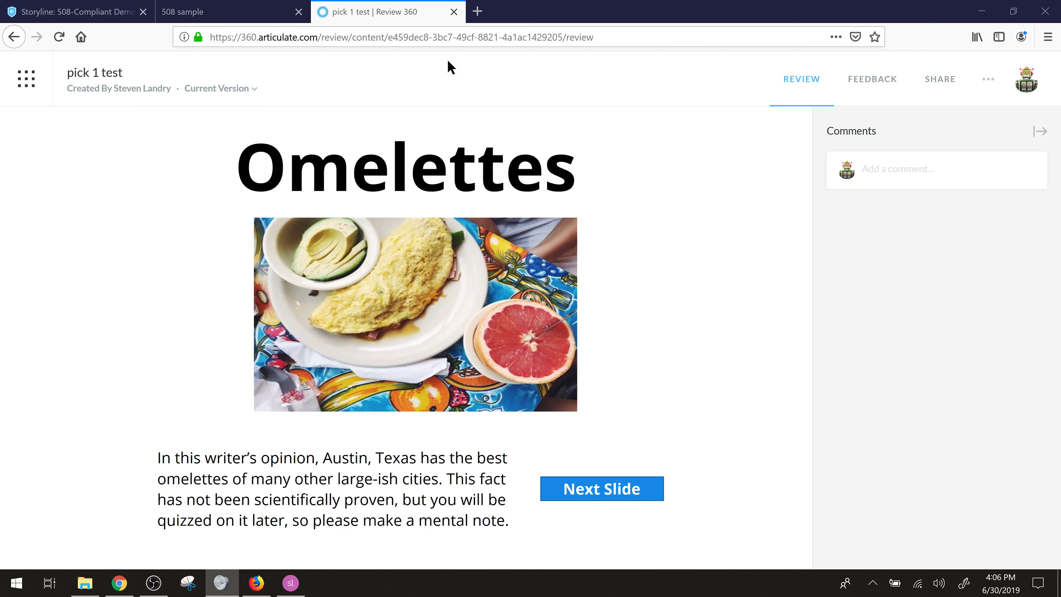
# Collapse the Comments panel and move keyboard focus onto the Omelettes title.
pyautogui.click(1039, 132)
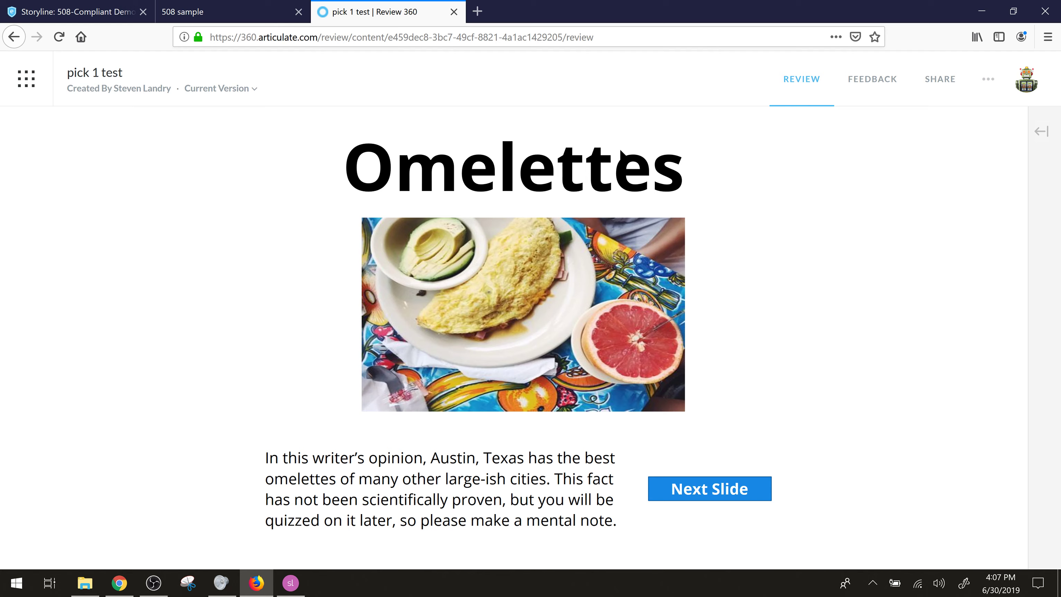
pyautogui.press('Tab')
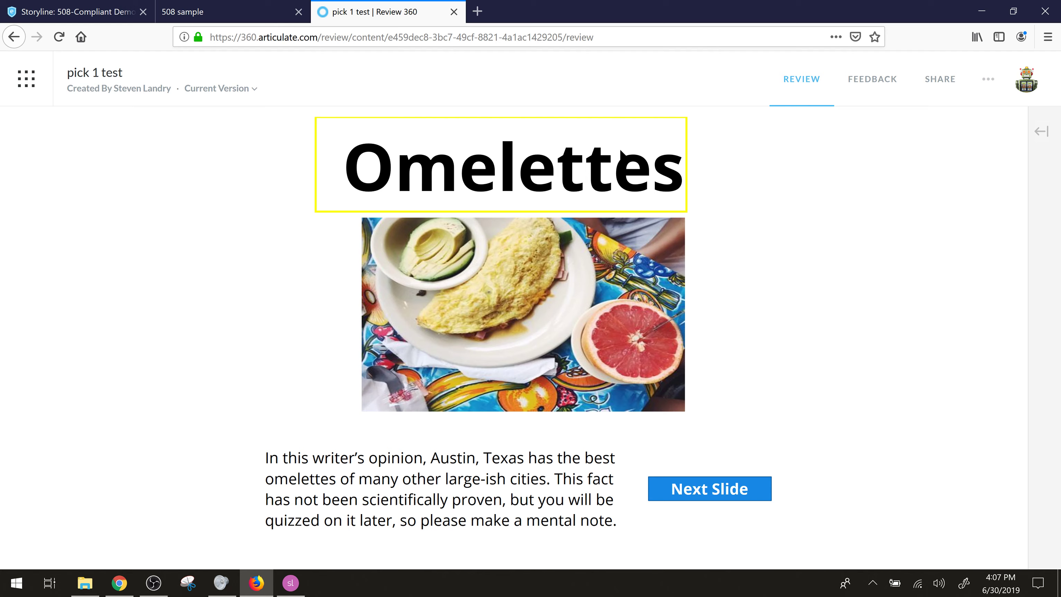
# Tab through the omelette image, paragraph and Next Slide button, then activate Next Slide to reach Swiss Cheese.
pyautogui.press('Tab')
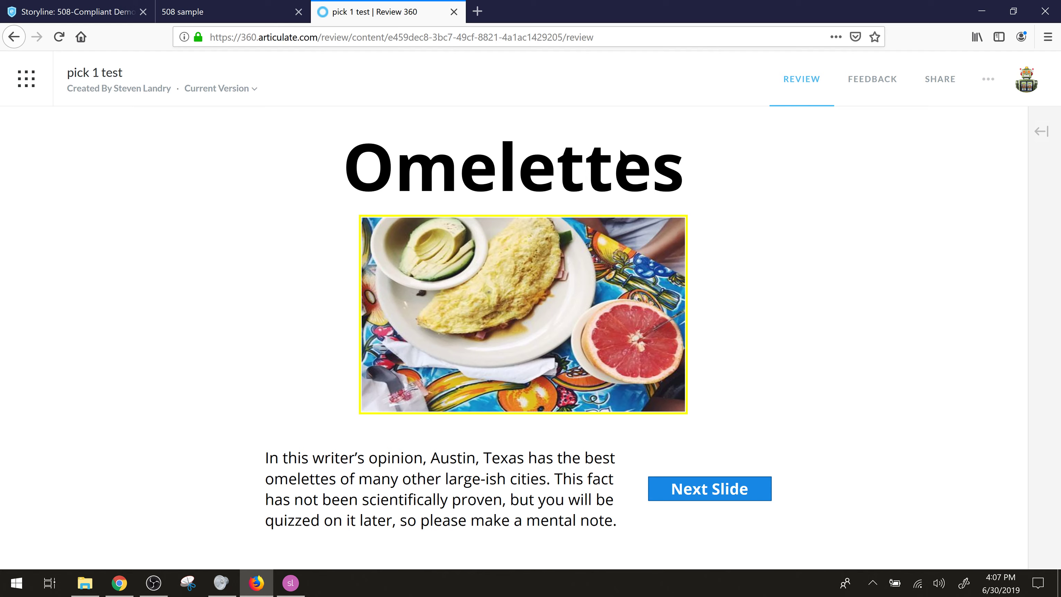
pyautogui.press('Tab')
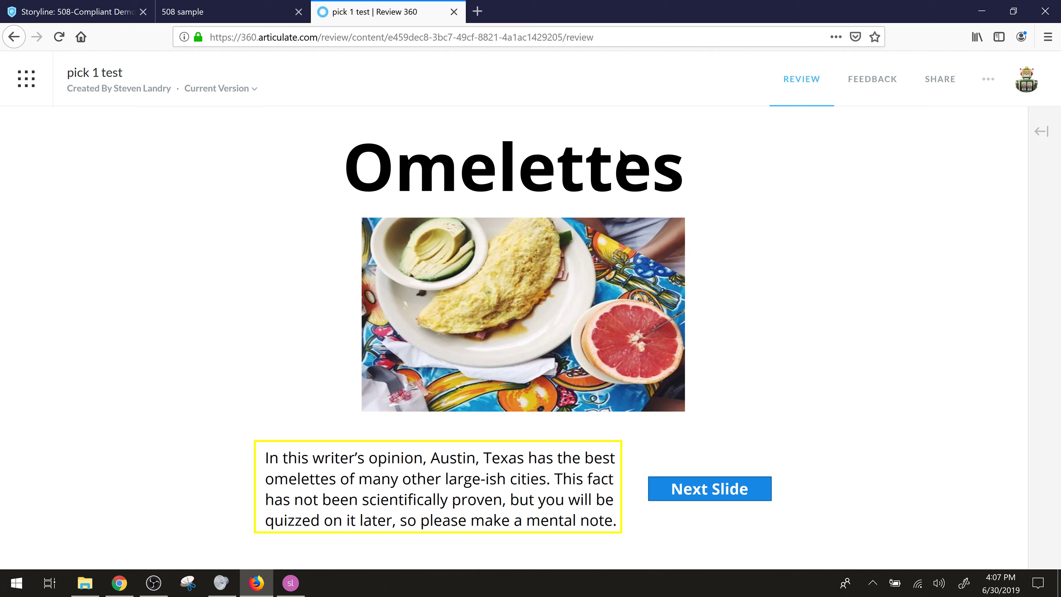
pyautogui.press('Tab')
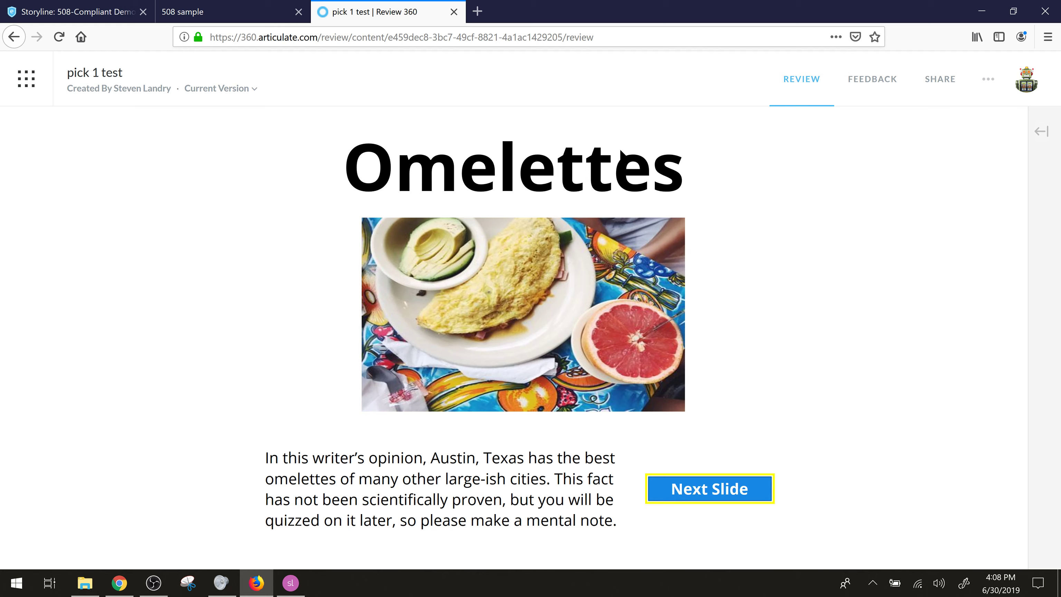
pyautogui.press('Return')
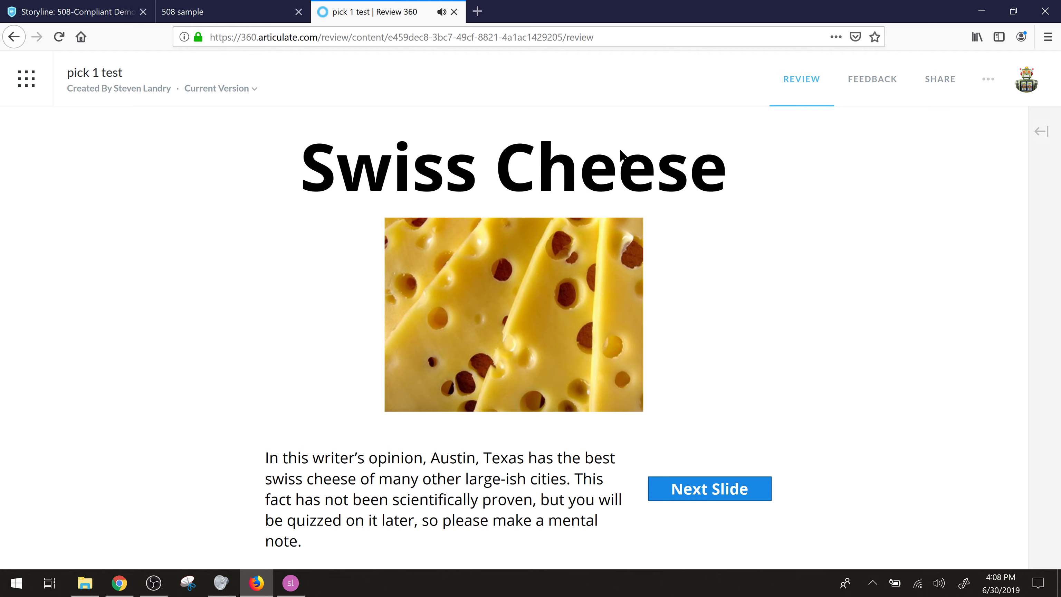
# Back in Storyline, reopen slide 1.1 Omelettes and inspect its Play media trigger without changing it.
pyautogui.click(294, 587)
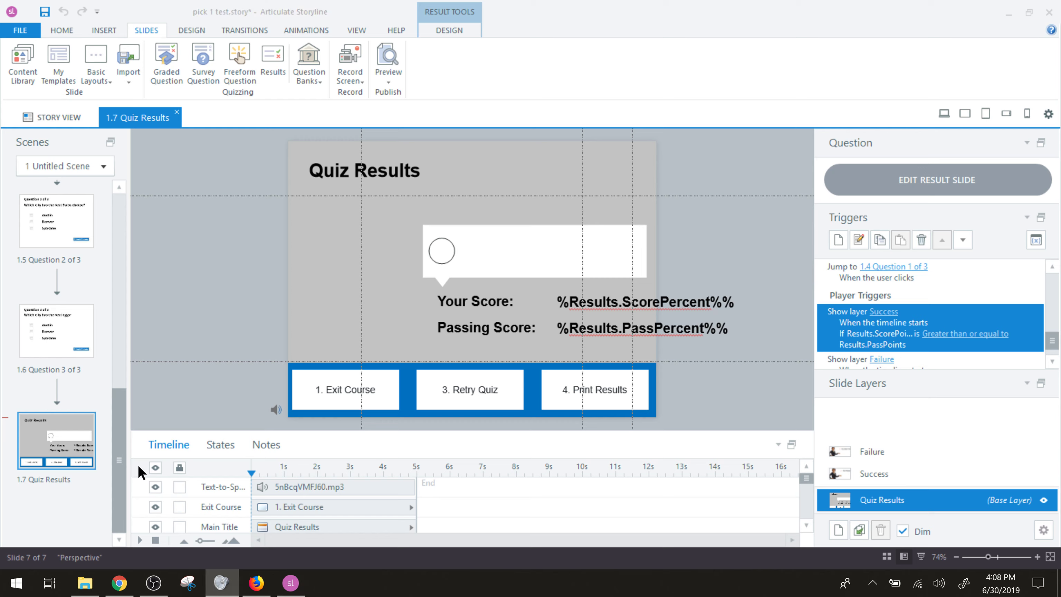
pyautogui.moveTo(116, 474); pyautogui.dragTo(125, 243)
pyautogui.click(56, 217)
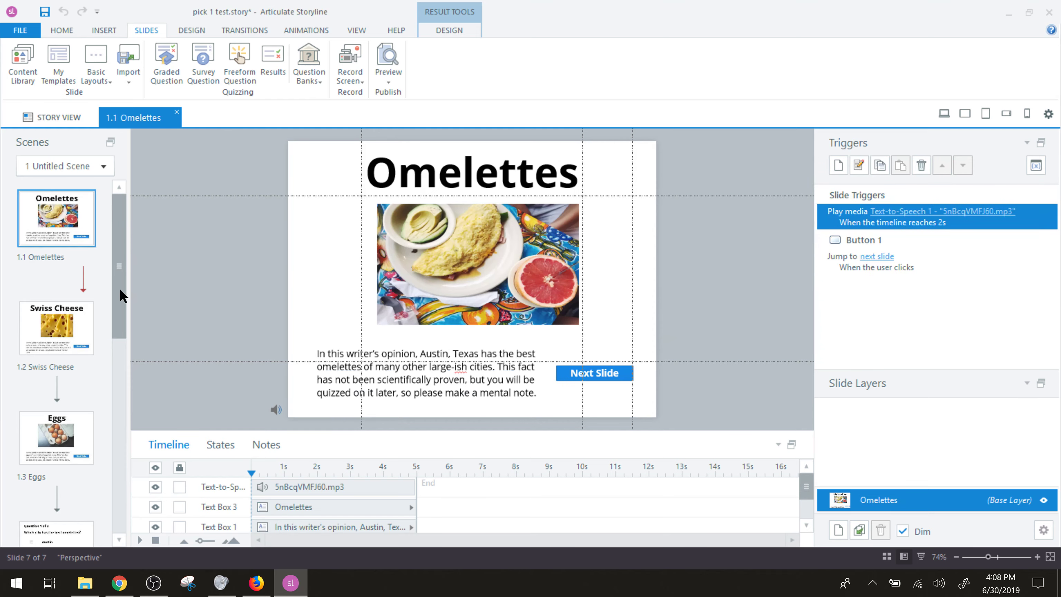
pyautogui.click(88, 323)
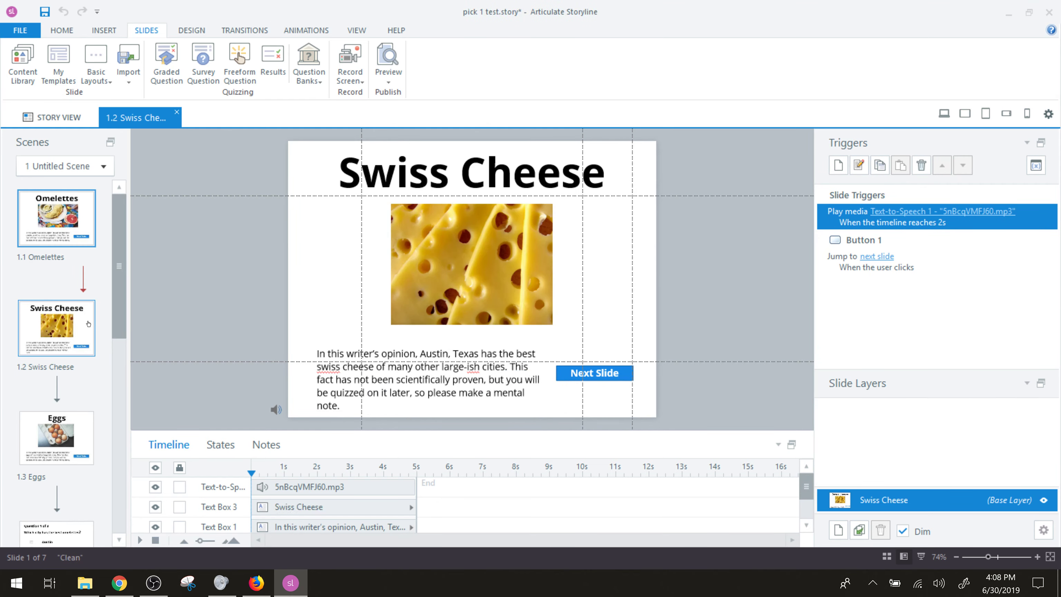
pyautogui.click(89, 211)
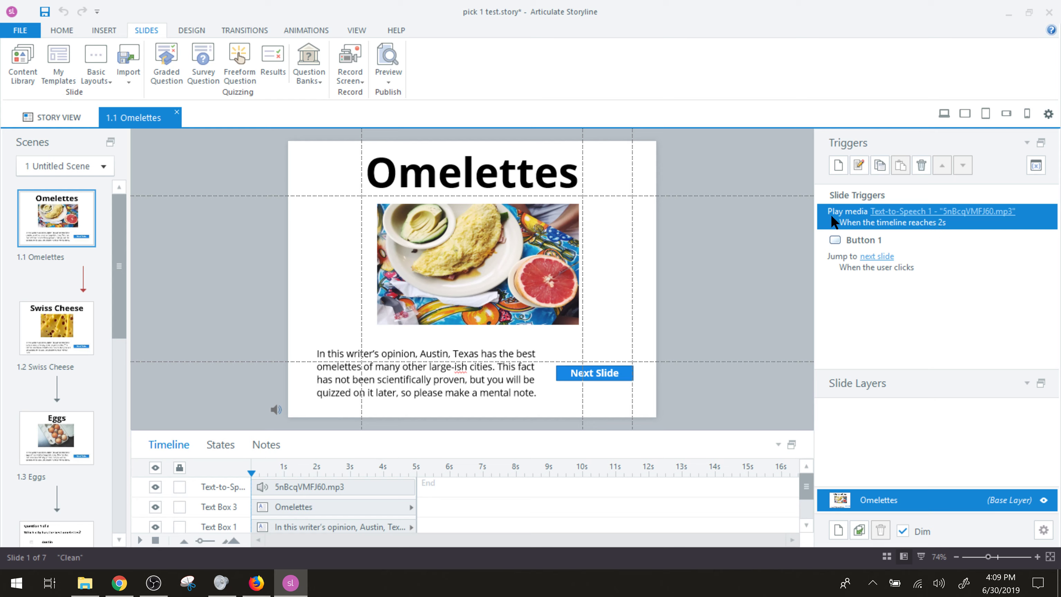
pyautogui.doubleClick(842, 211)
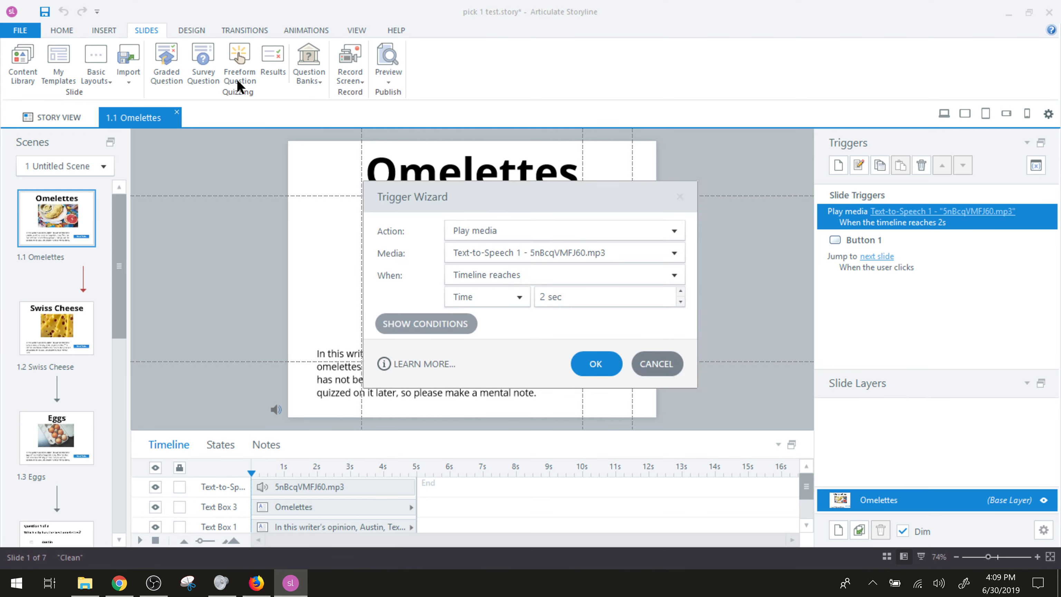
pyautogui.press('Escape')
# Open Text-to-Speech for the Omelettes slide, close it without narration, and return to Review 360's Swiss Cheese slide.
pyautogui.click(109, 30)
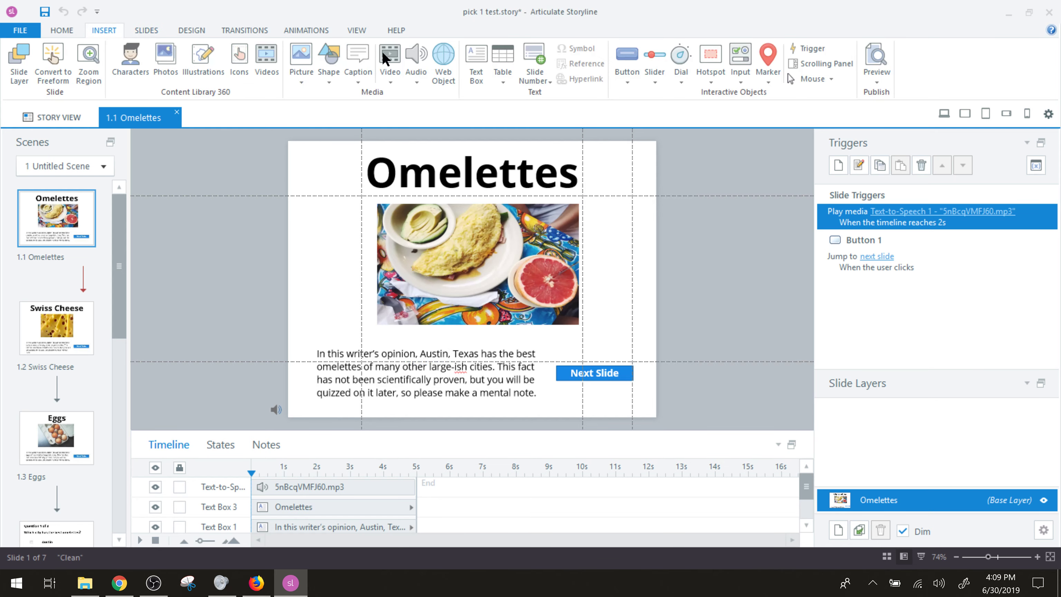
pyautogui.click(414, 76)
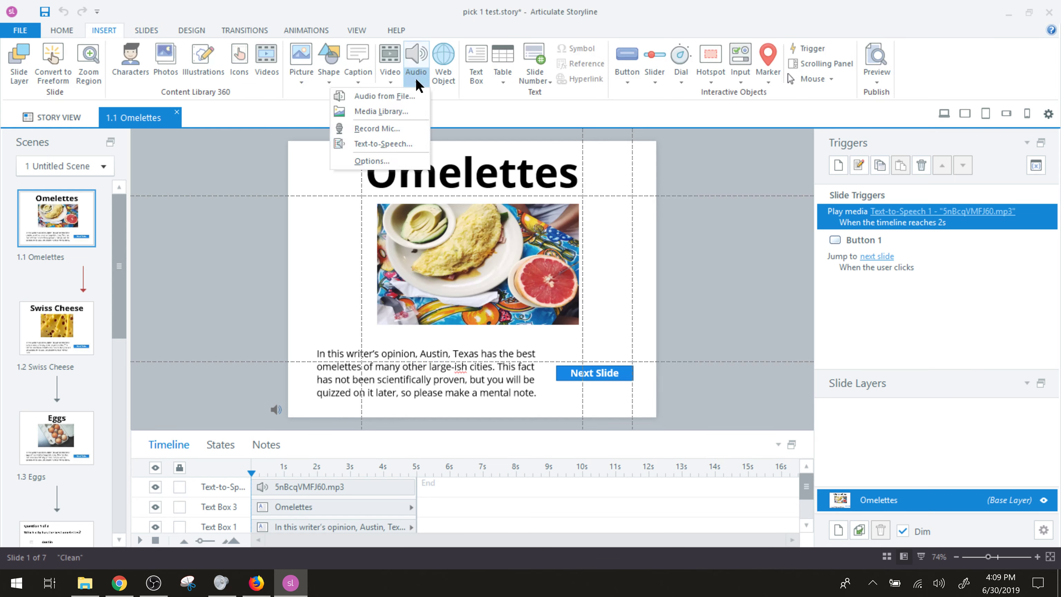
pyautogui.click(404, 144)
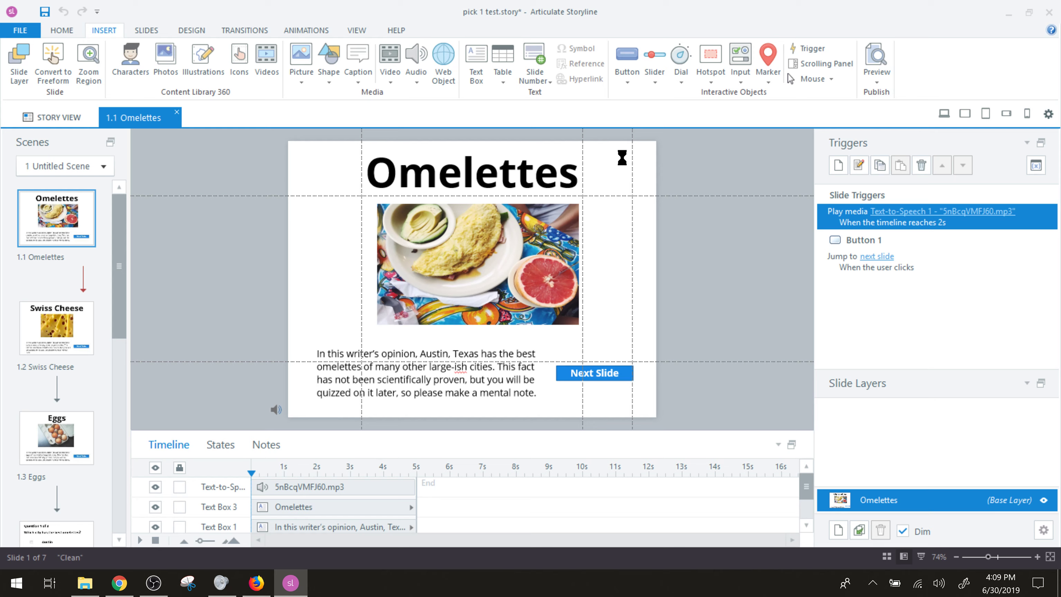
pyautogui.click(551, 144)
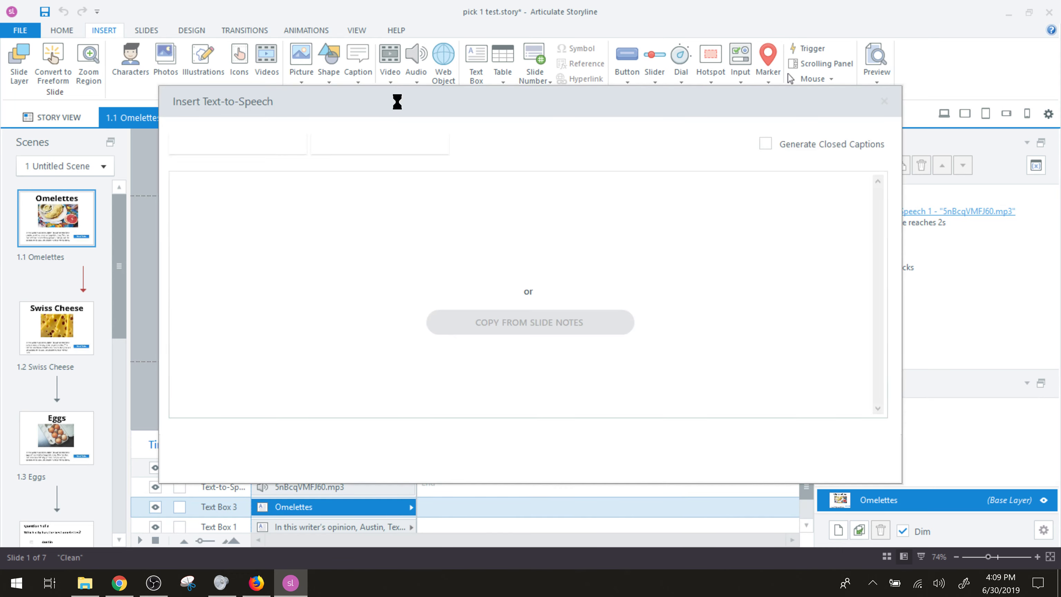
pyautogui.click(348, 179)
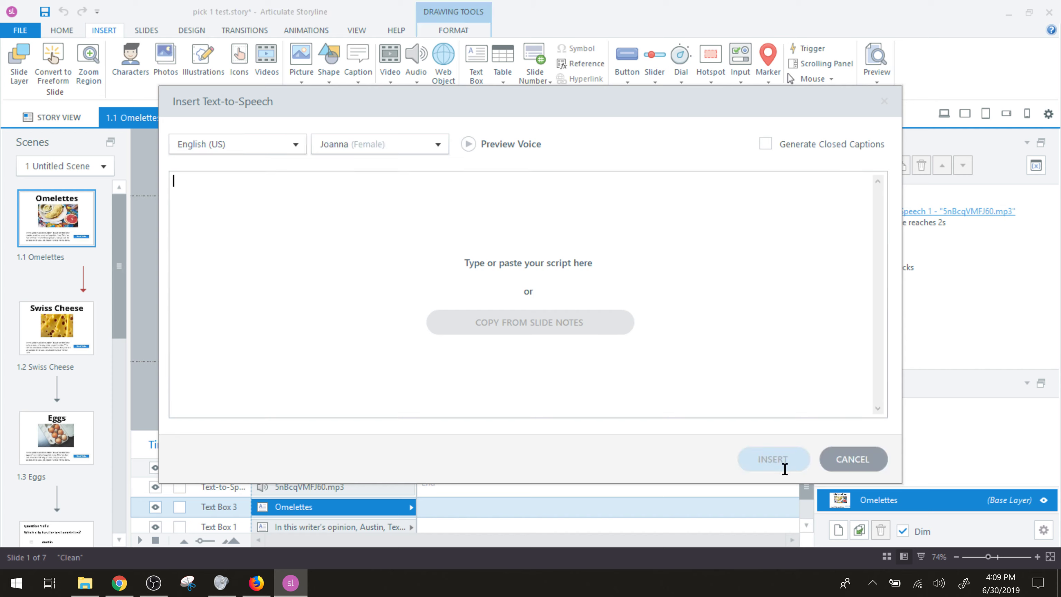
pyautogui.click(883, 99)
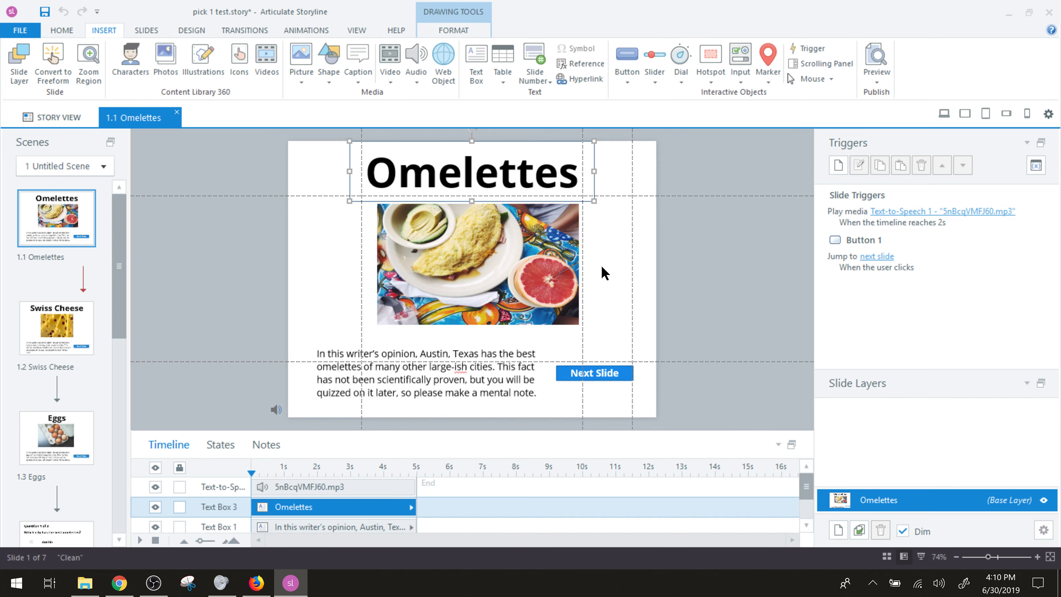
pyautogui.click(258, 584)
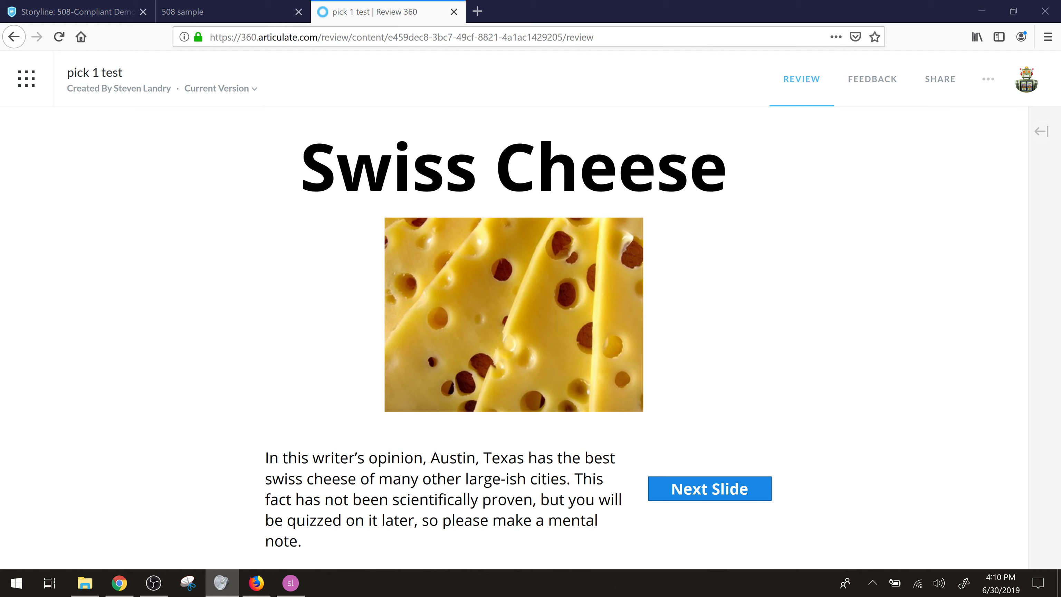
# Read the Swiss Cheese title, image and paragraph, then go on to the Eggs slide.
pyautogui.click(890, 193)
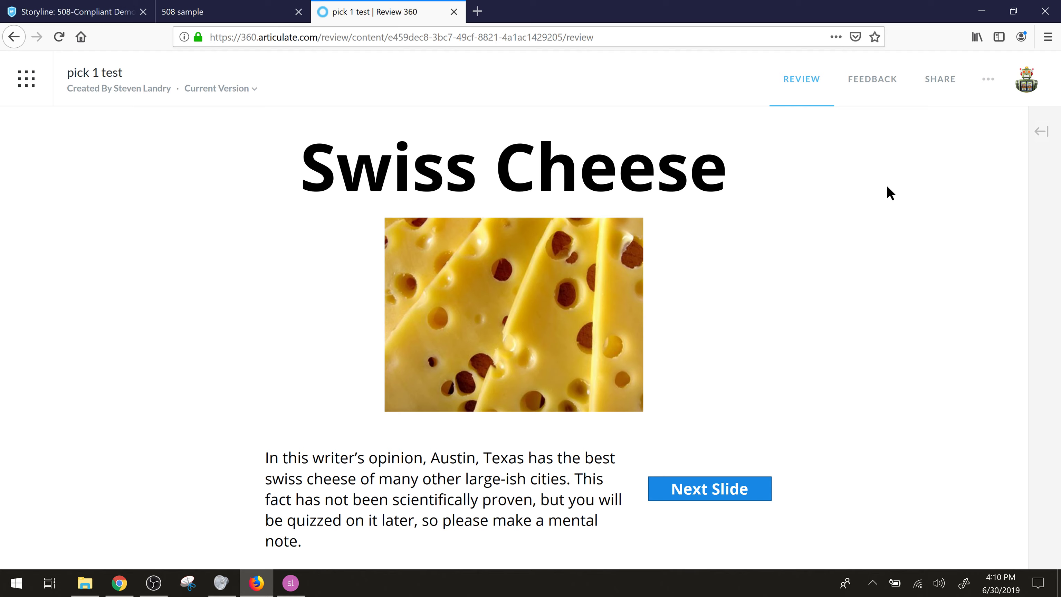
pyautogui.press('Tab')
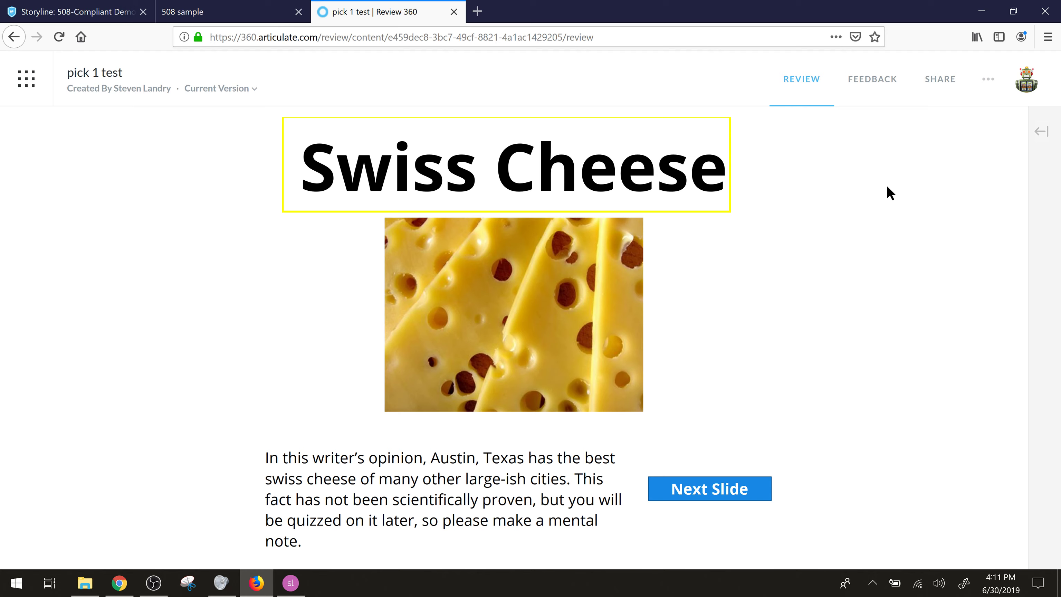
pyautogui.press('Tab')
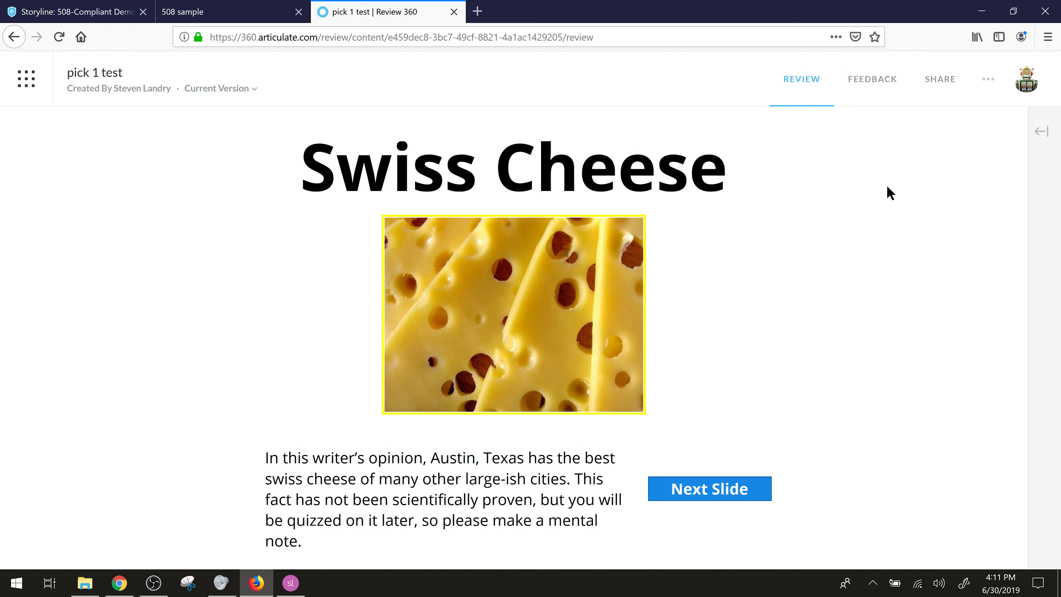
pyautogui.press('Tab')
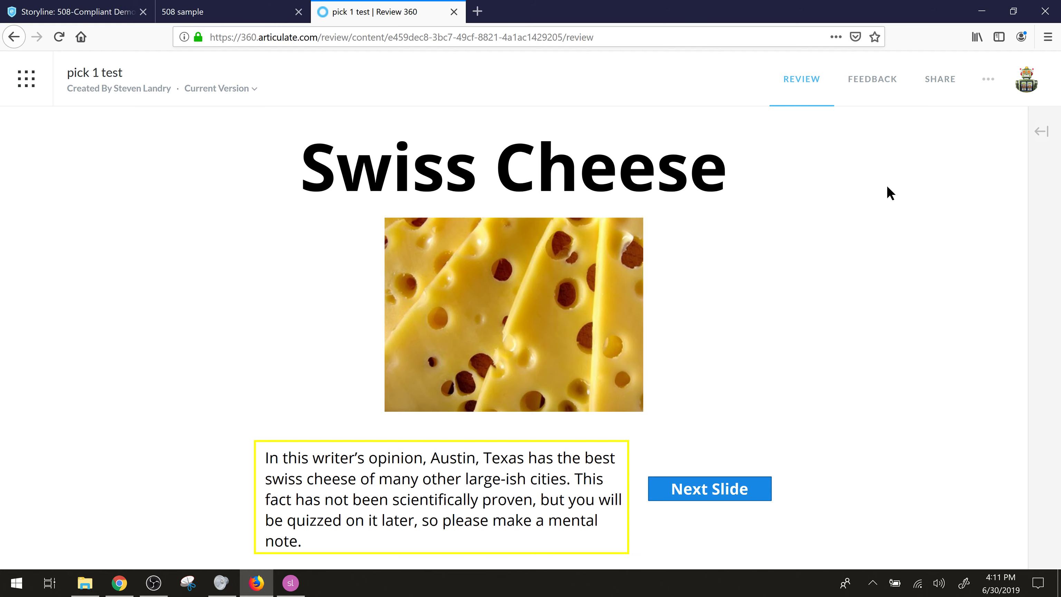
pyautogui.press('Tab')
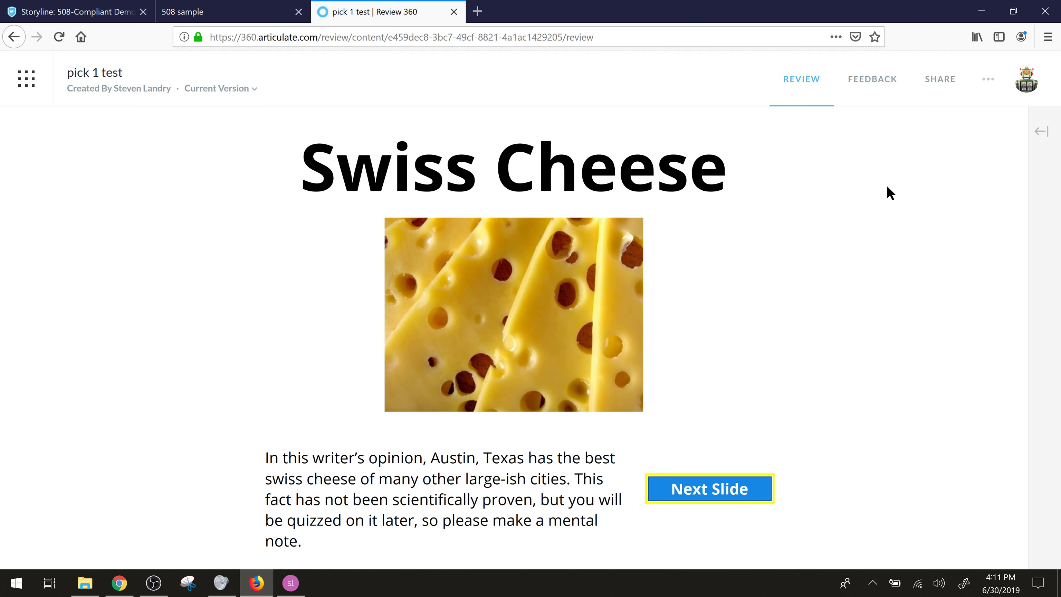
pyautogui.press('Return')
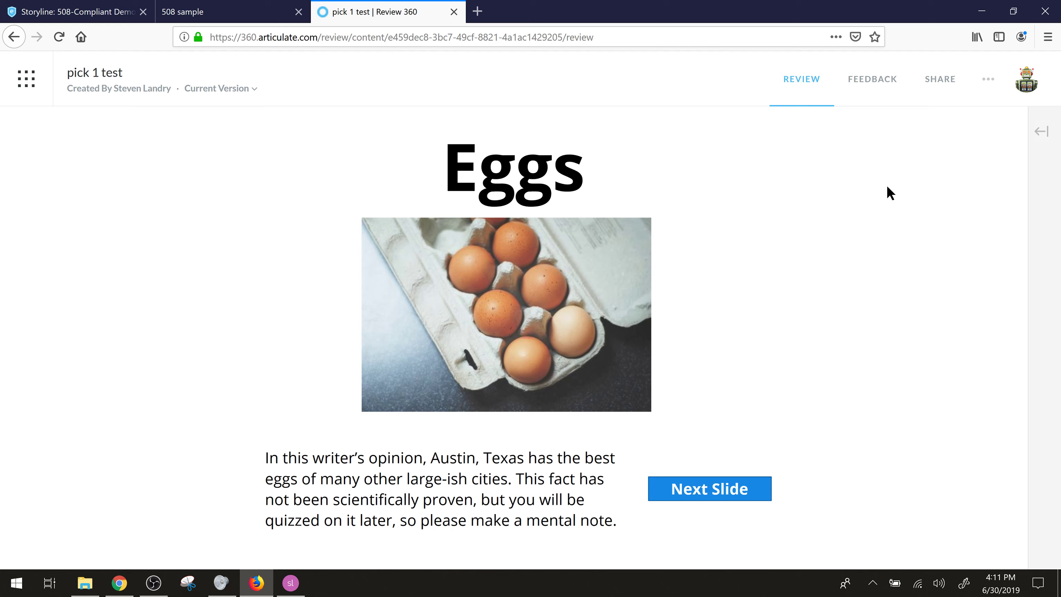
# Read the Eggs title, image and paragraph, then advance to Question 1 of 3.
pyautogui.press('Tab')
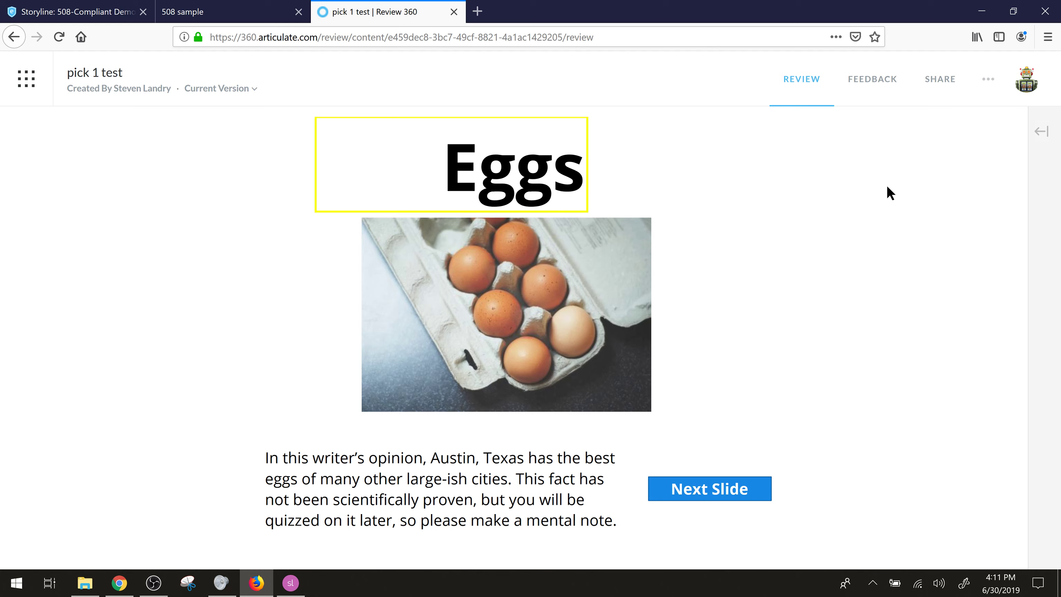
pyautogui.press('Tab')
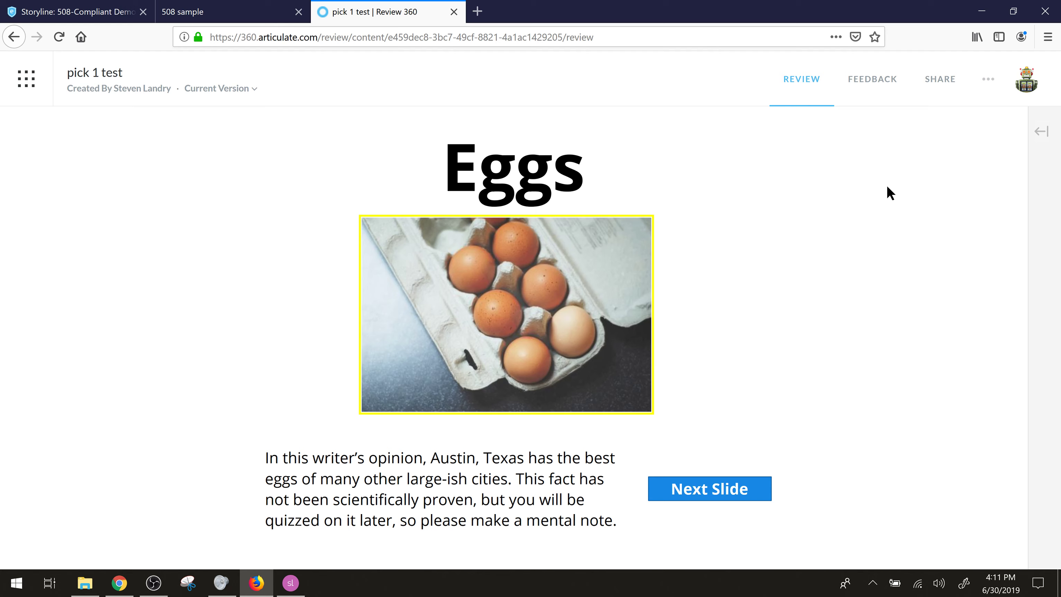
pyautogui.press('Tab')
pyautogui.press('Tab')
pyautogui.press('Return')
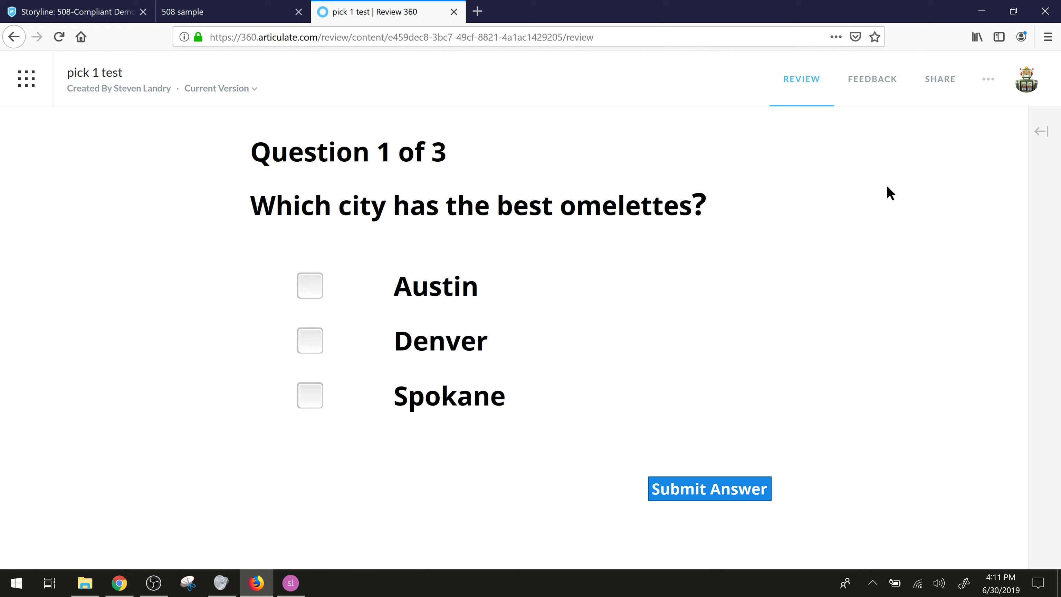
# Read Question 1, check Austin as the answer and submit it.
pyautogui.press('Tab')
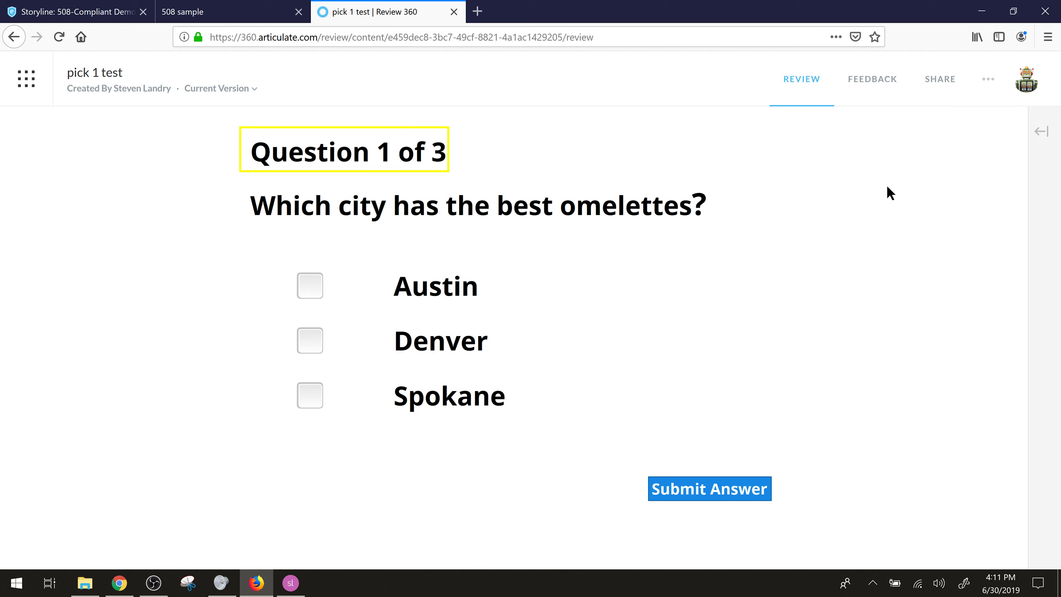
pyautogui.press('Tab')
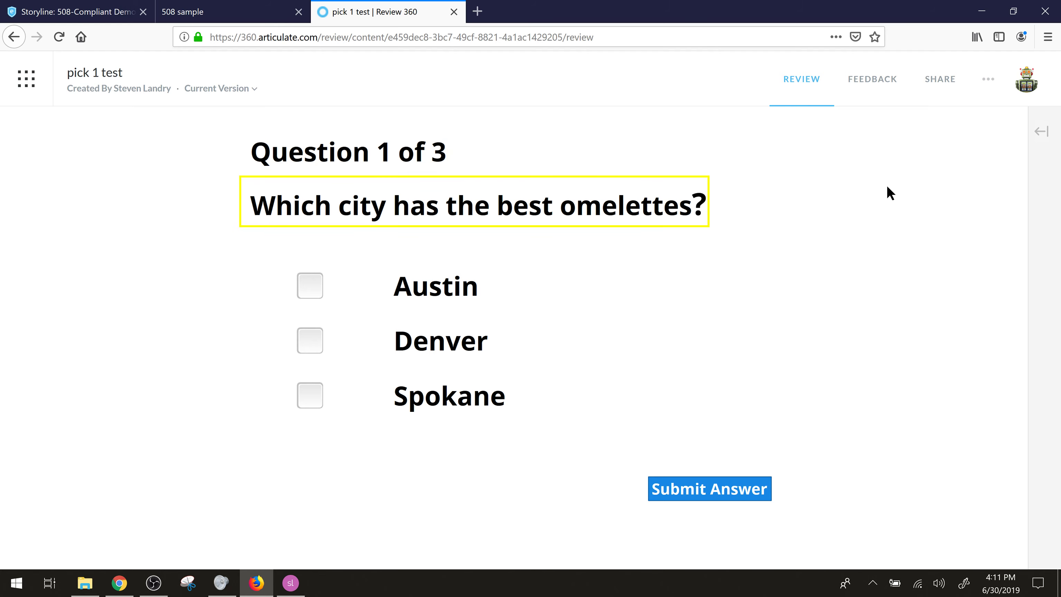
pyautogui.press('Tab')
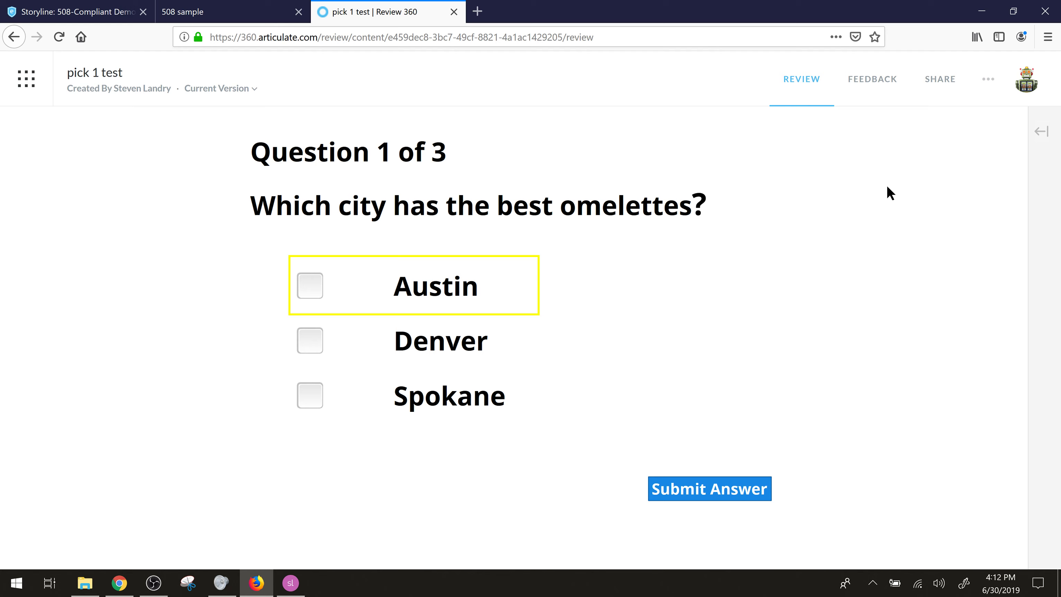
pyautogui.press('space')
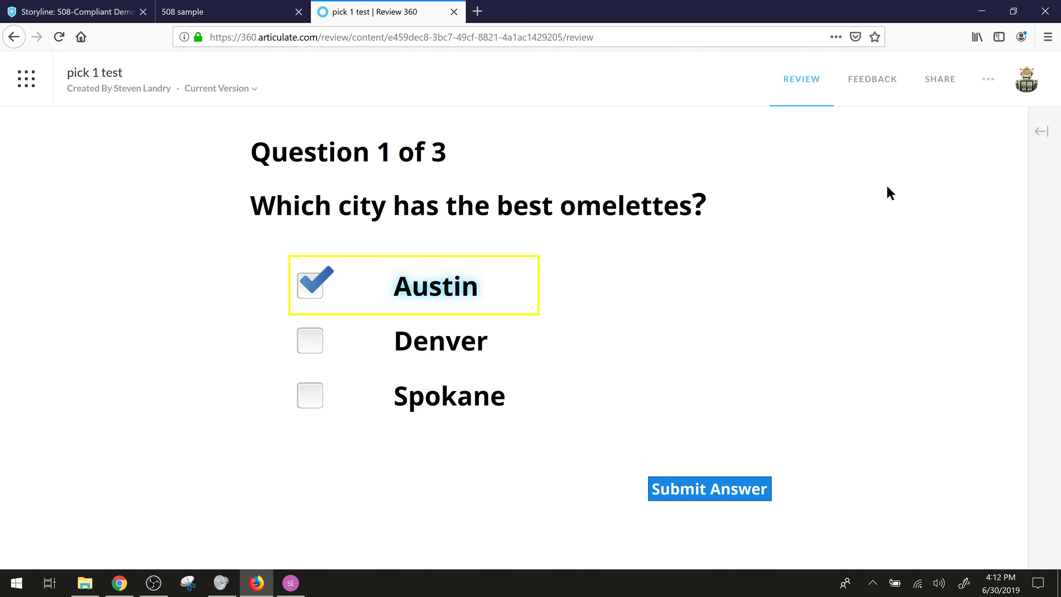
pyautogui.press('Tab')
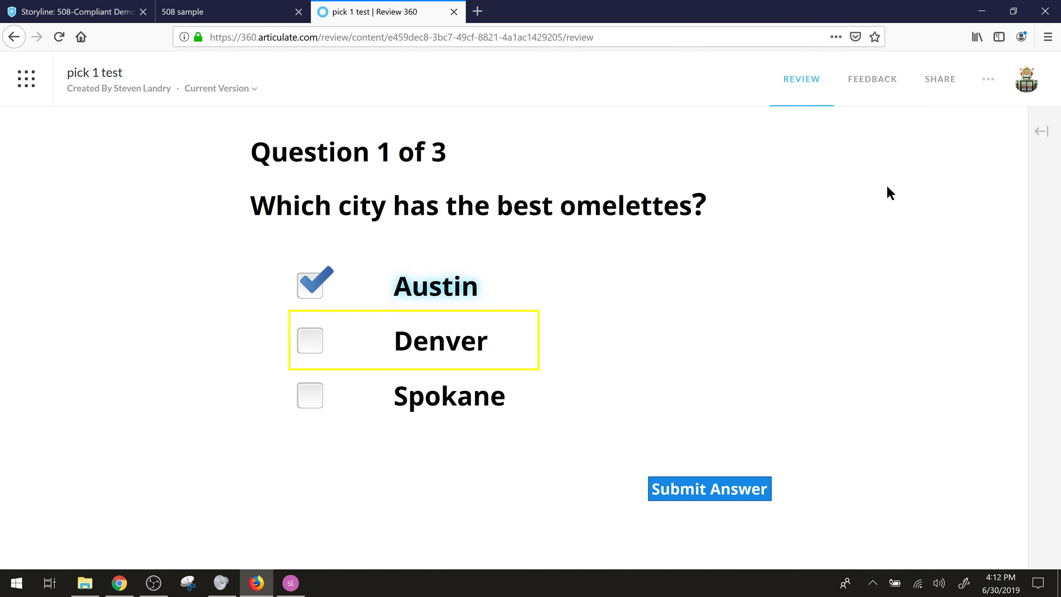
pyautogui.press('Tab')
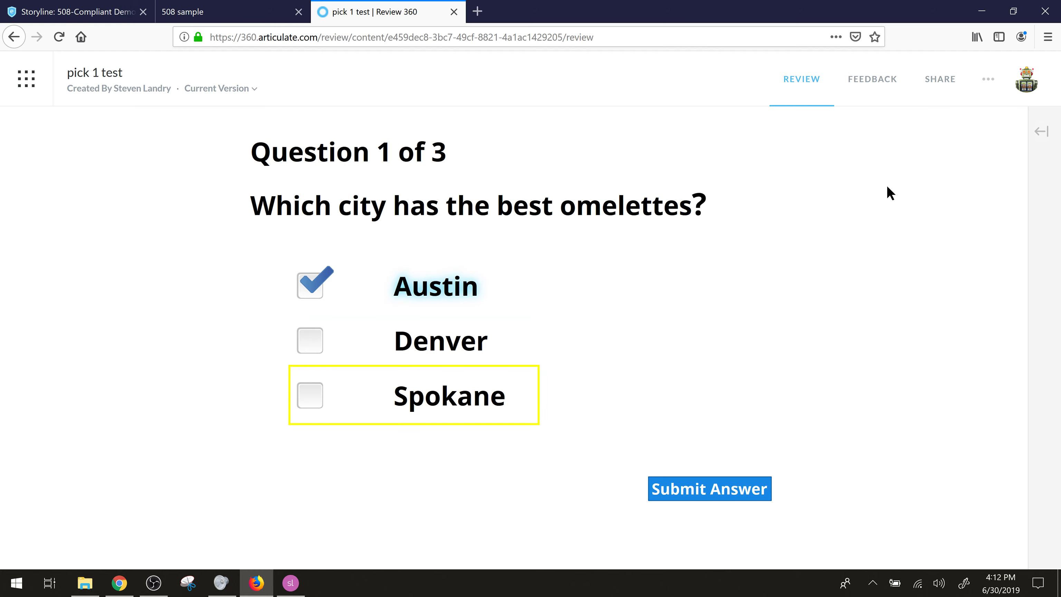
pyautogui.press('Tab')
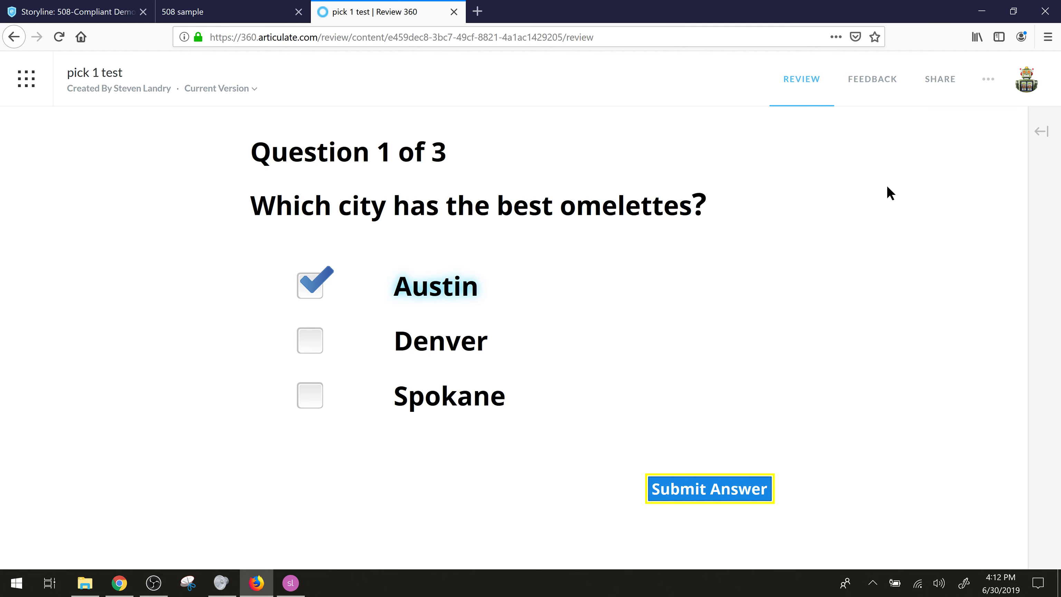
pyautogui.press('Return')
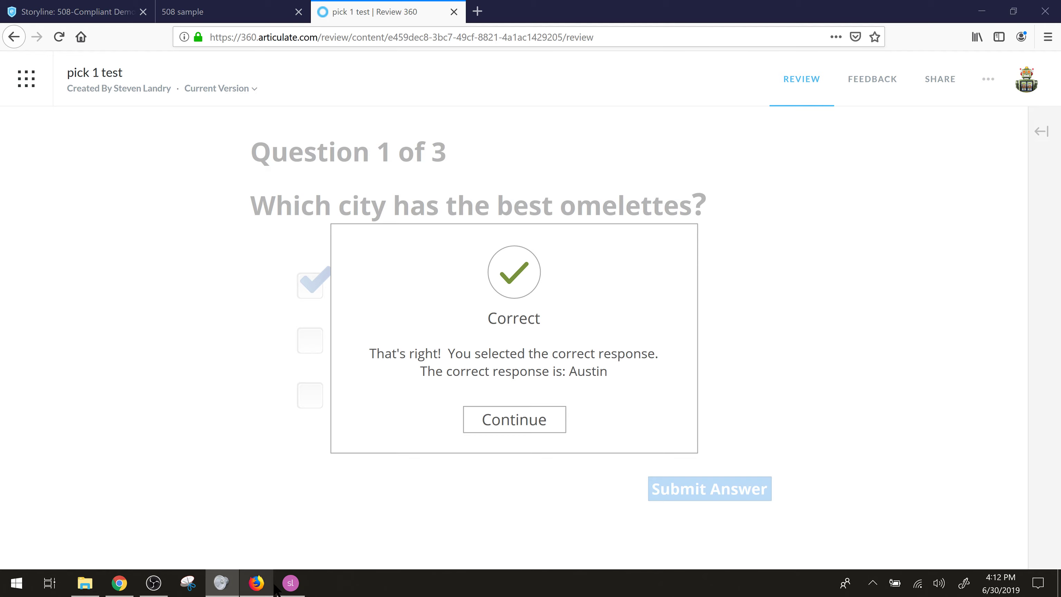
pyautogui.click(290, 582)
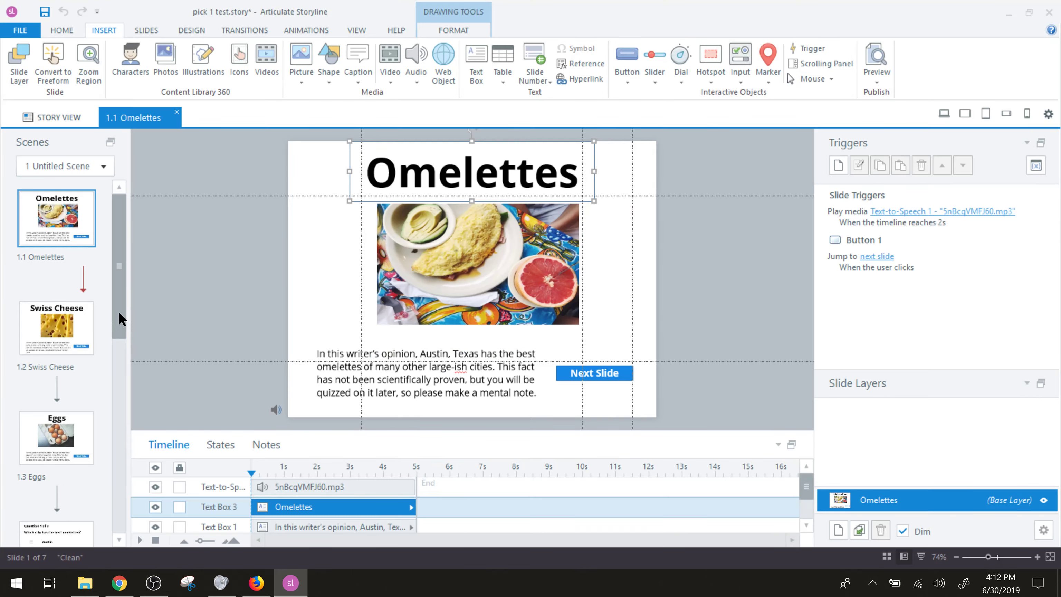
pyautogui.moveTo(119, 313); pyautogui.dragTo(122, 459)
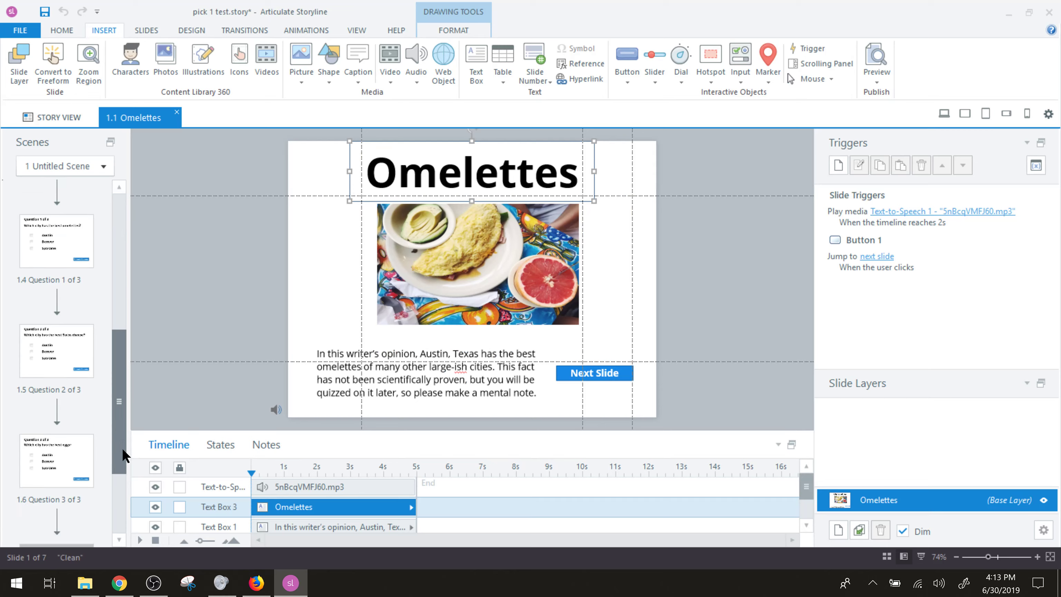
pyautogui.click(84, 254)
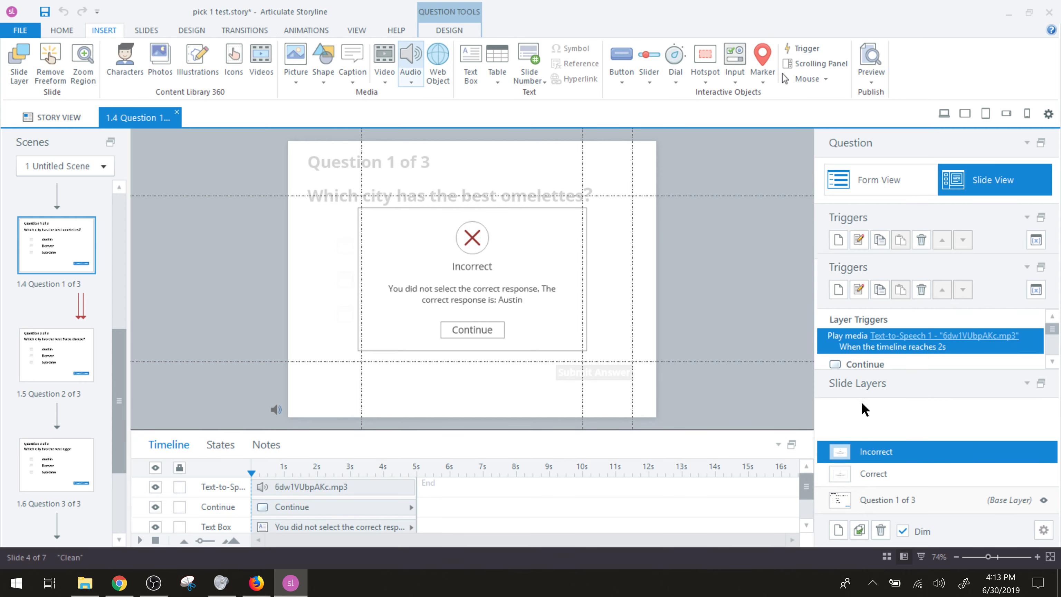
pyautogui.click(872, 476)
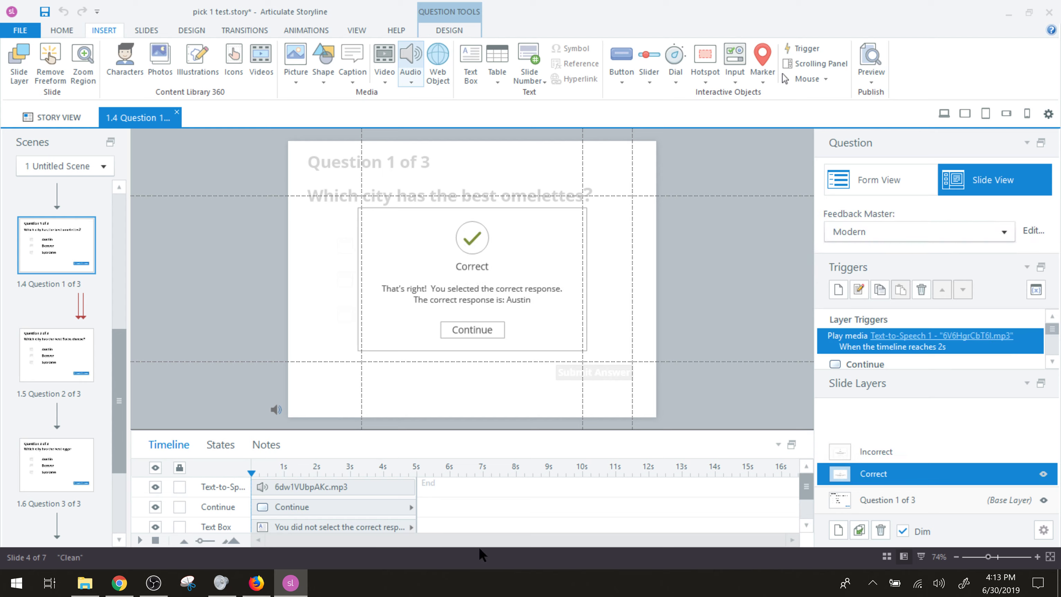
pyautogui.click(73, 274)
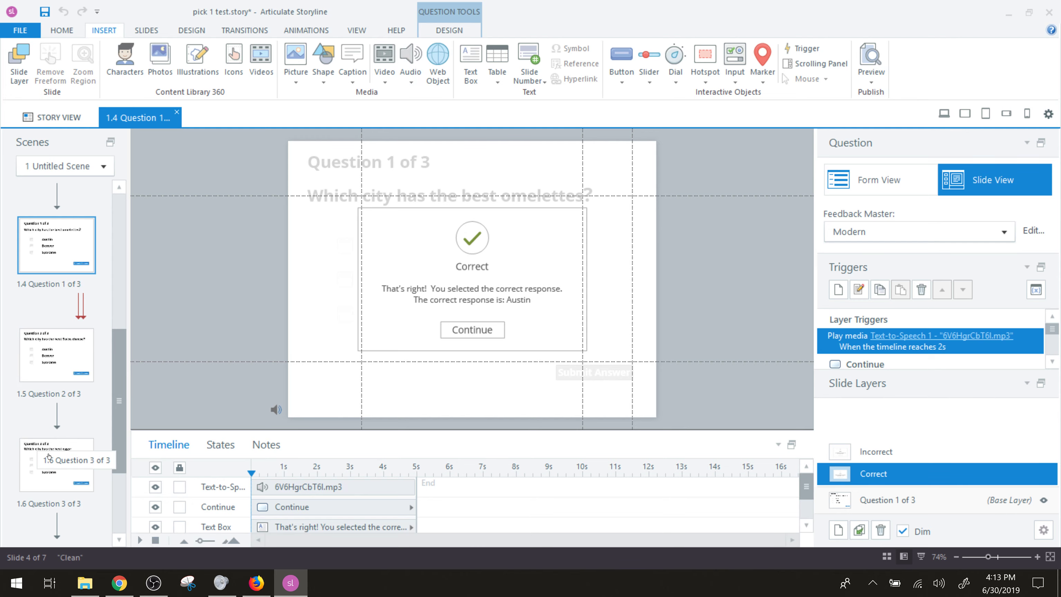
pyautogui.click(255, 581)
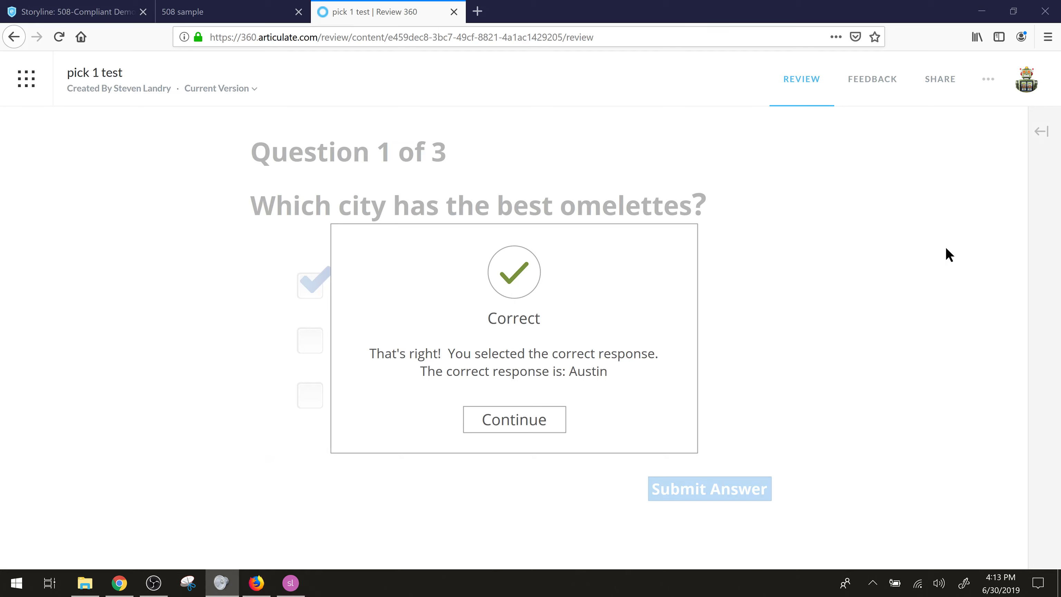
# Close the Correct feedback and focus the Question 2 of 3 heading.
pyautogui.click(523, 420)
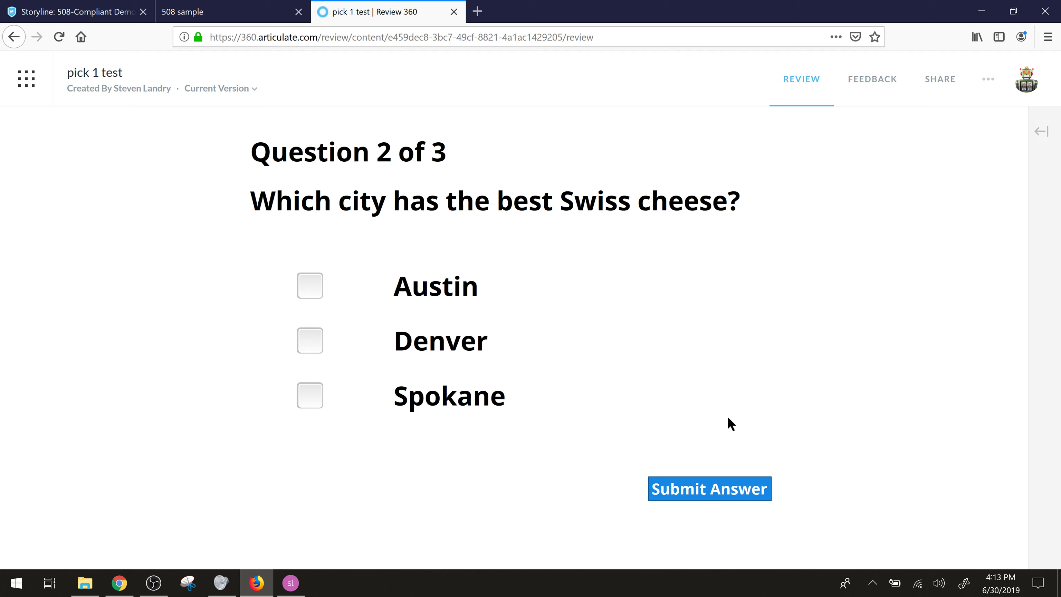
pyautogui.press('Tab')
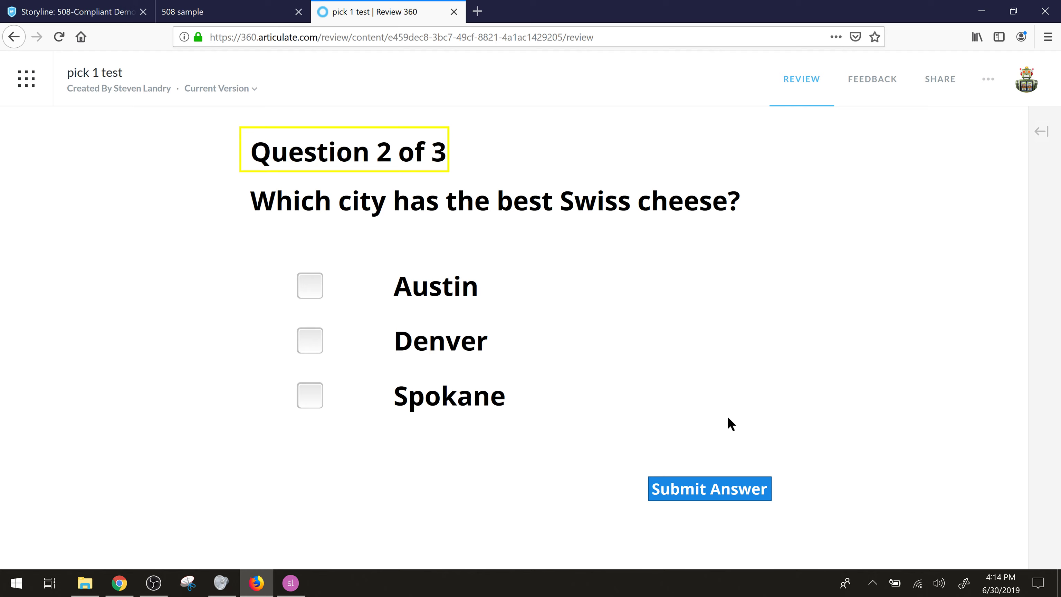
# Check Austin for the best Swiss cheese city and submit the answer.
pyautogui.press('Tab')
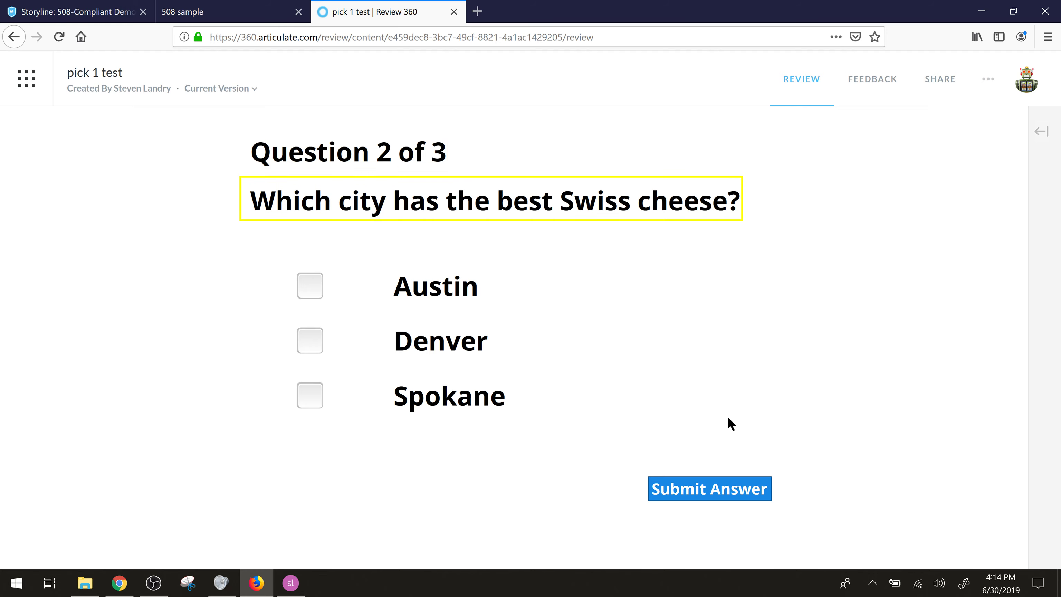
pyautogui.press('Tab')
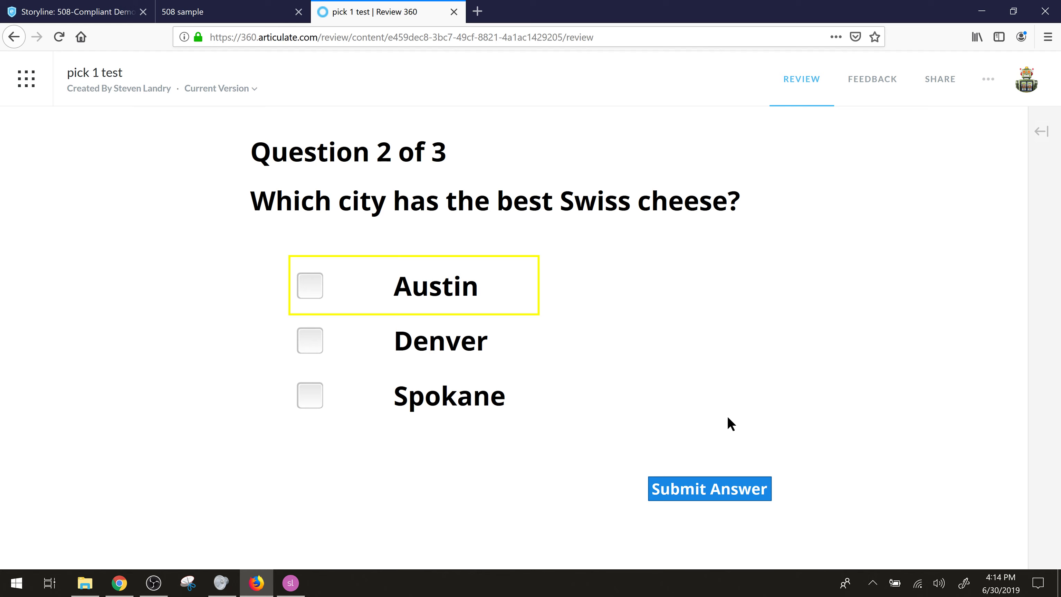
pyautogui.press('space')
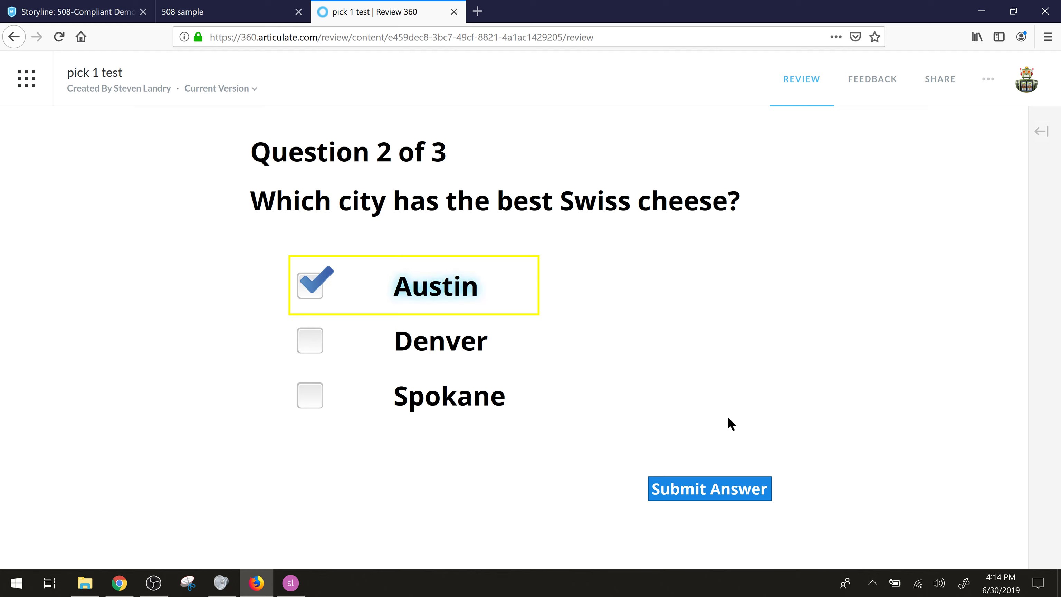
pyautogui.press('Tab')
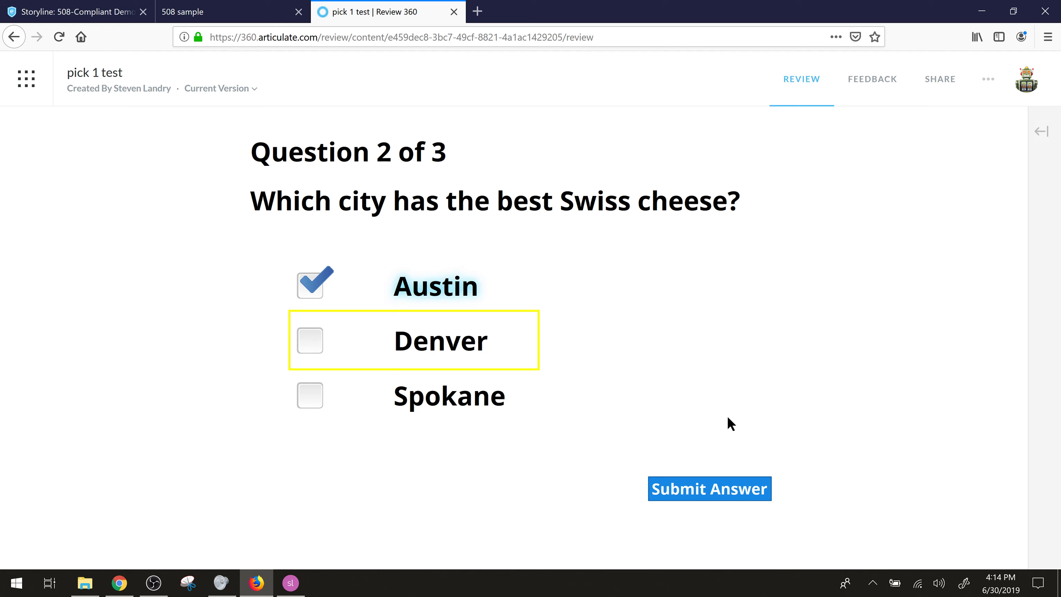
pyautogui.press('Tab')
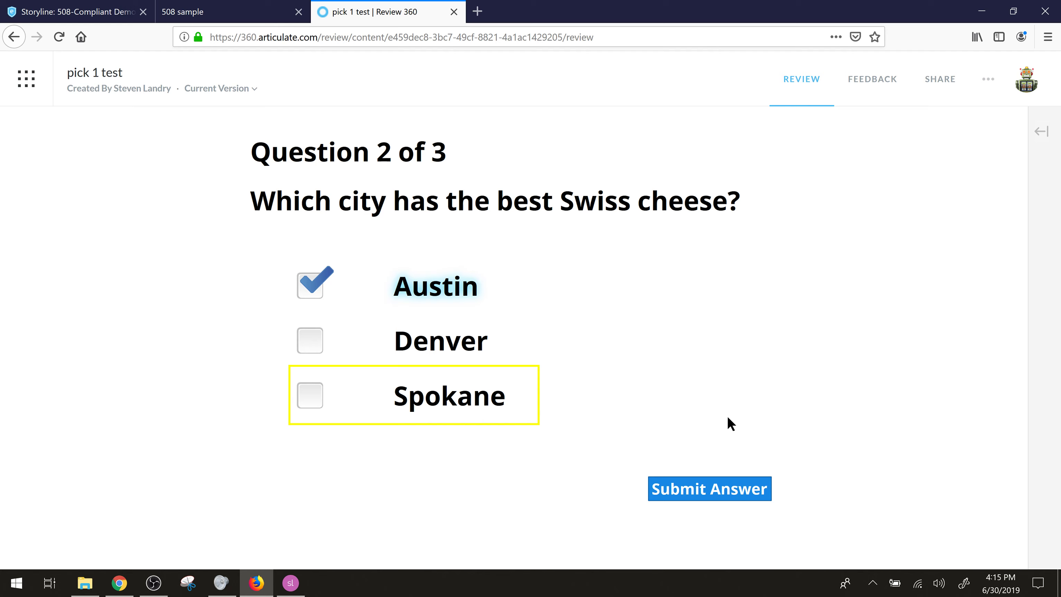
pyautogui.press('Tab')
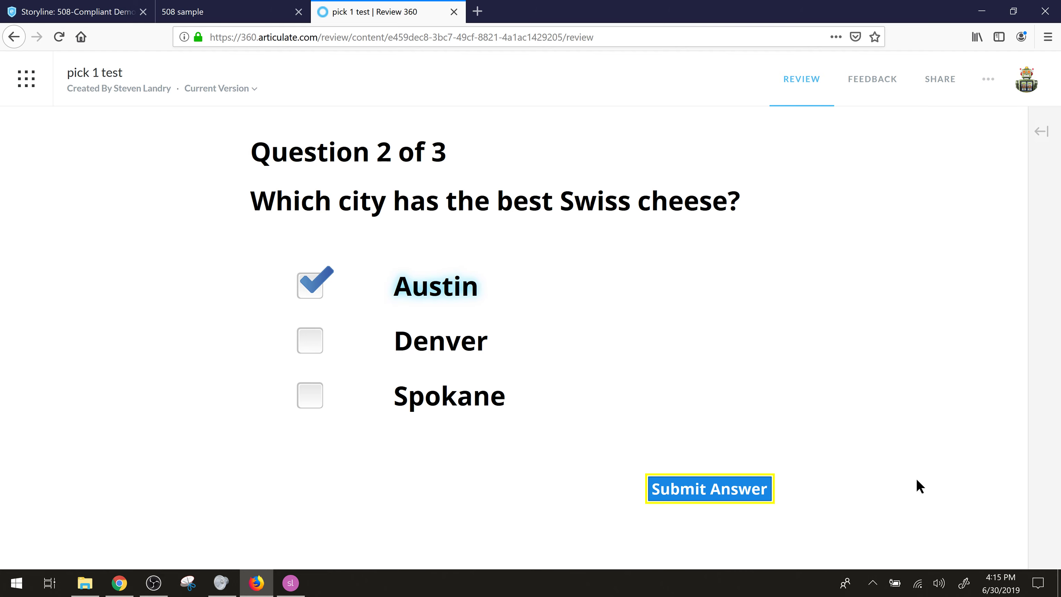
pyautogui.press('Return')
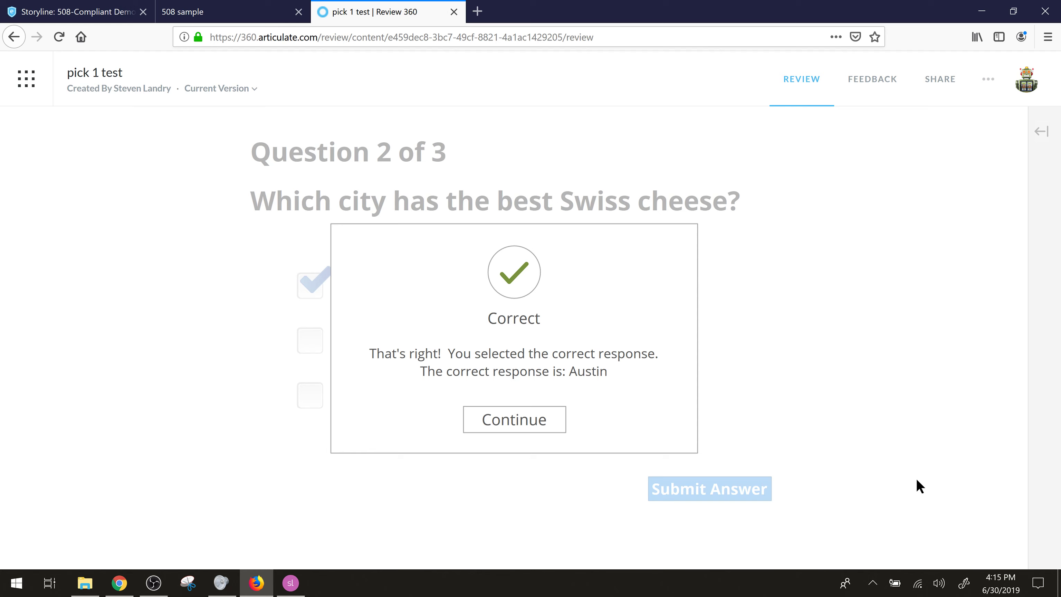
# Read the Correct feedback, then continue to the Question 3 eggs question.
pyautogui.press('Tab')
pyautogui.press('Tab')
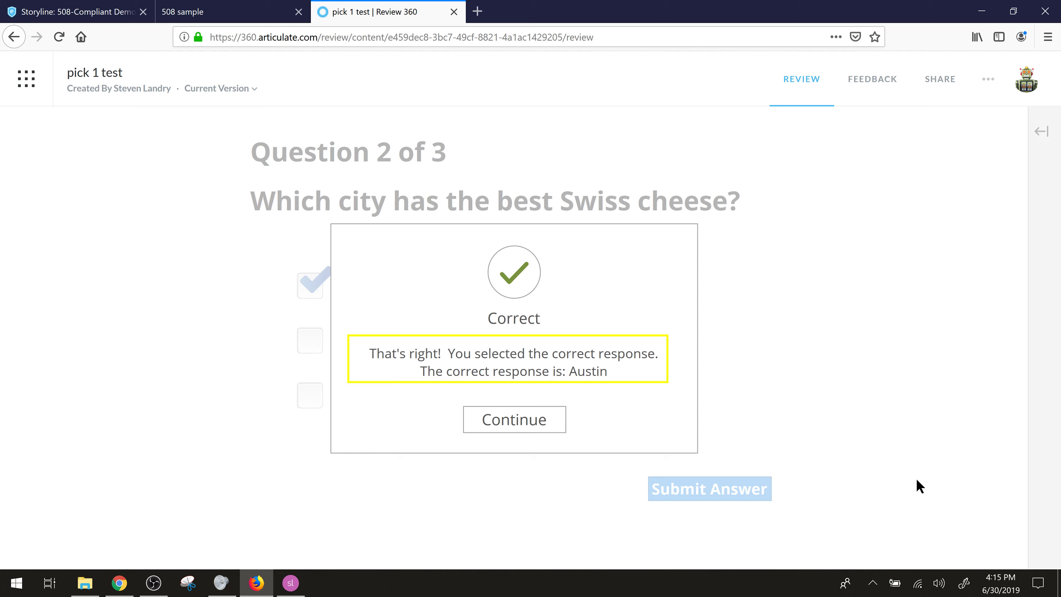
pyautogui.press('Tab')
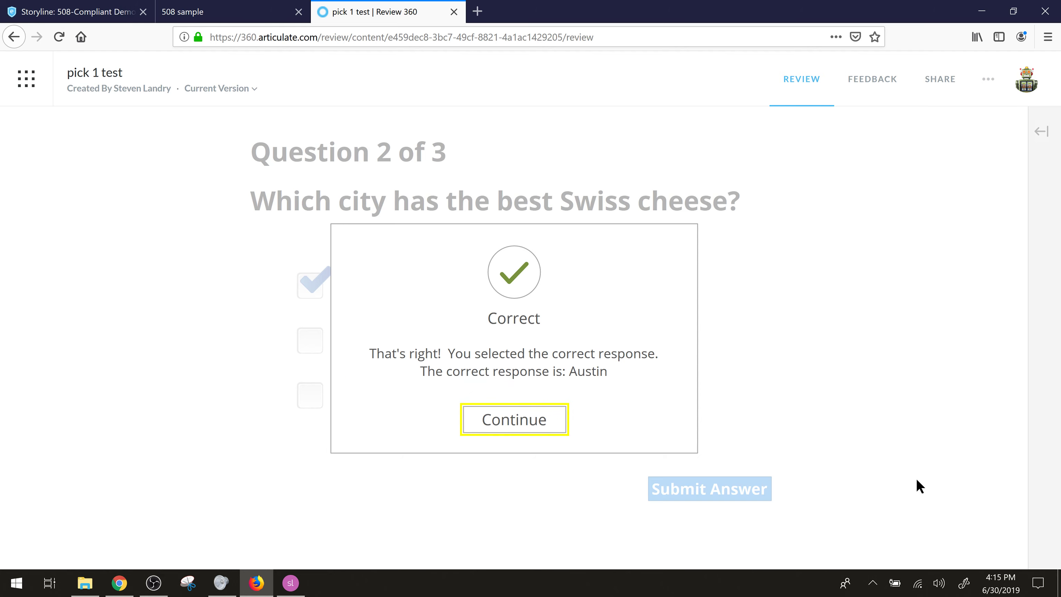
pyautogui.press('Return')
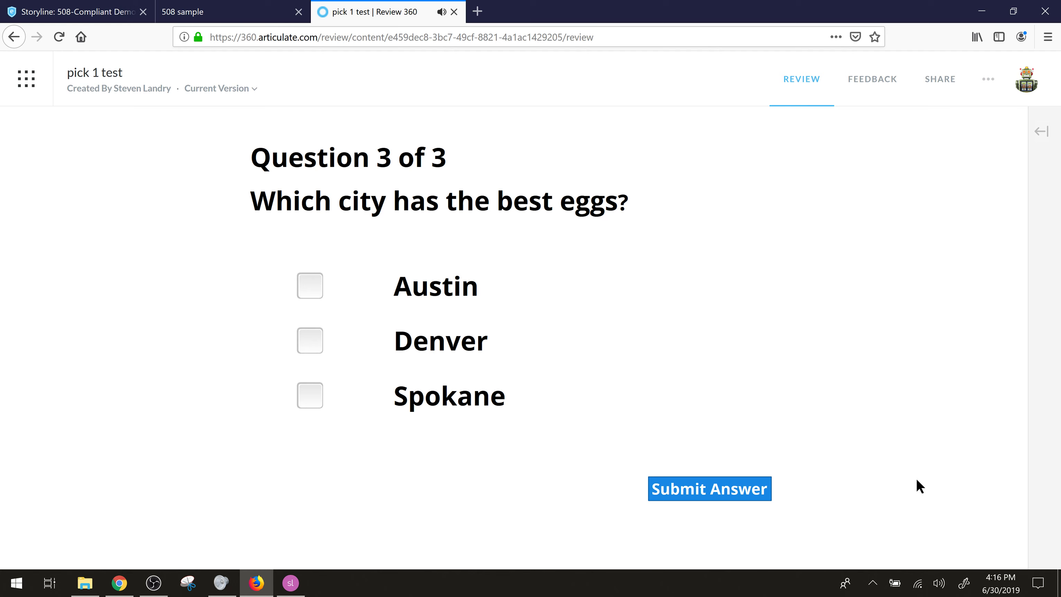
# Check Denver for the best eggs city and submit the answer.
pyautogui.press('Tab')
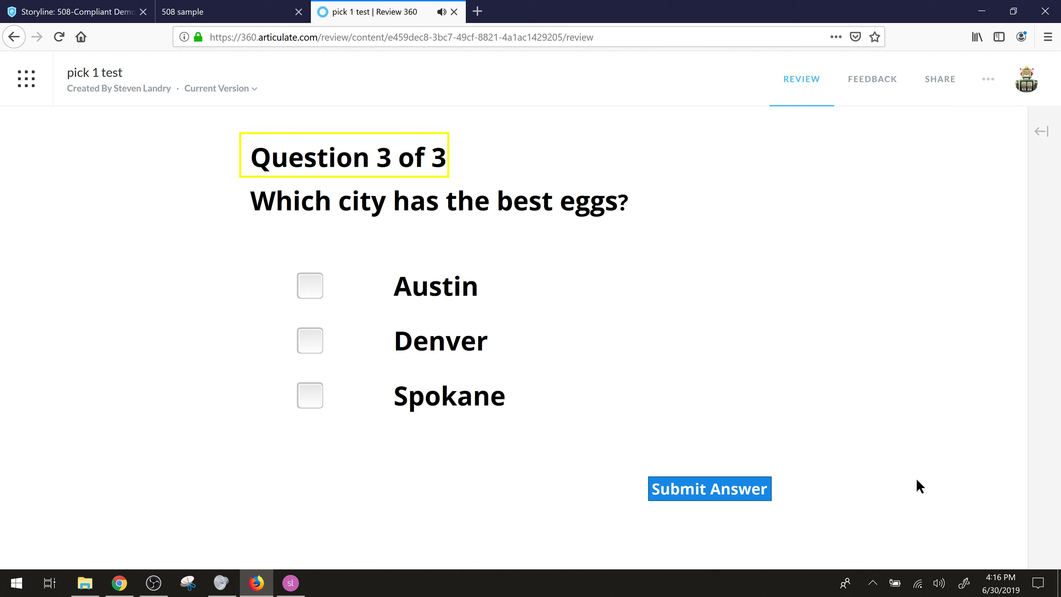
pyautogui.press('Tab')
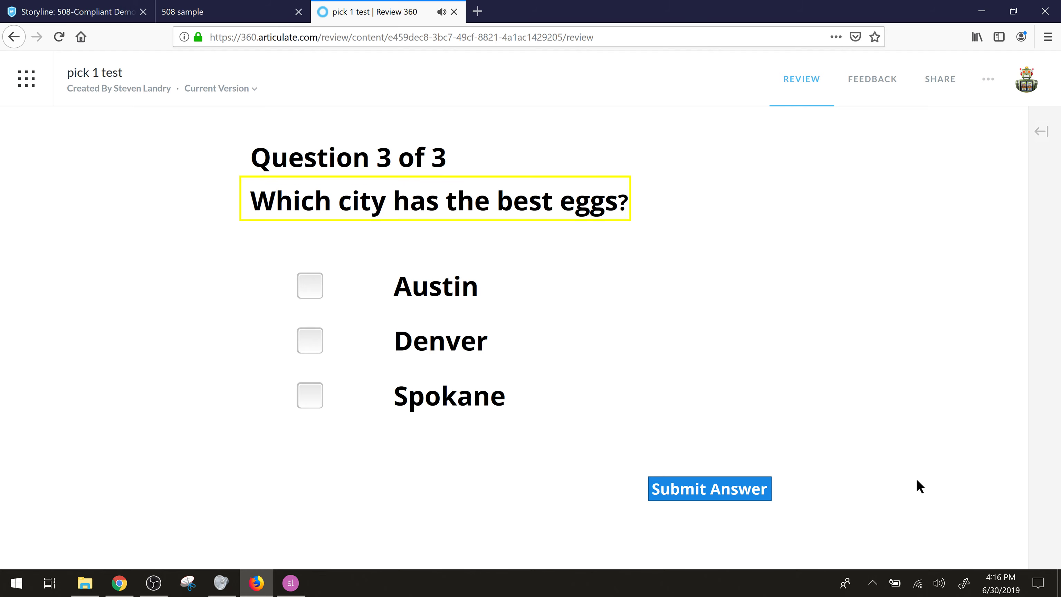
pyautogui.press('Tab')
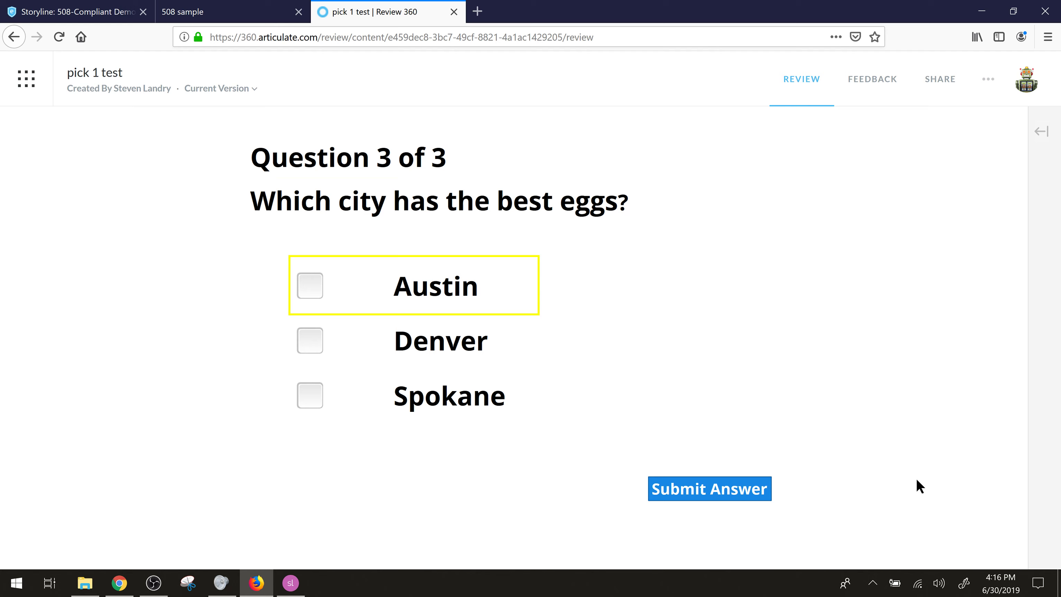
pyautogui.press('Tab')
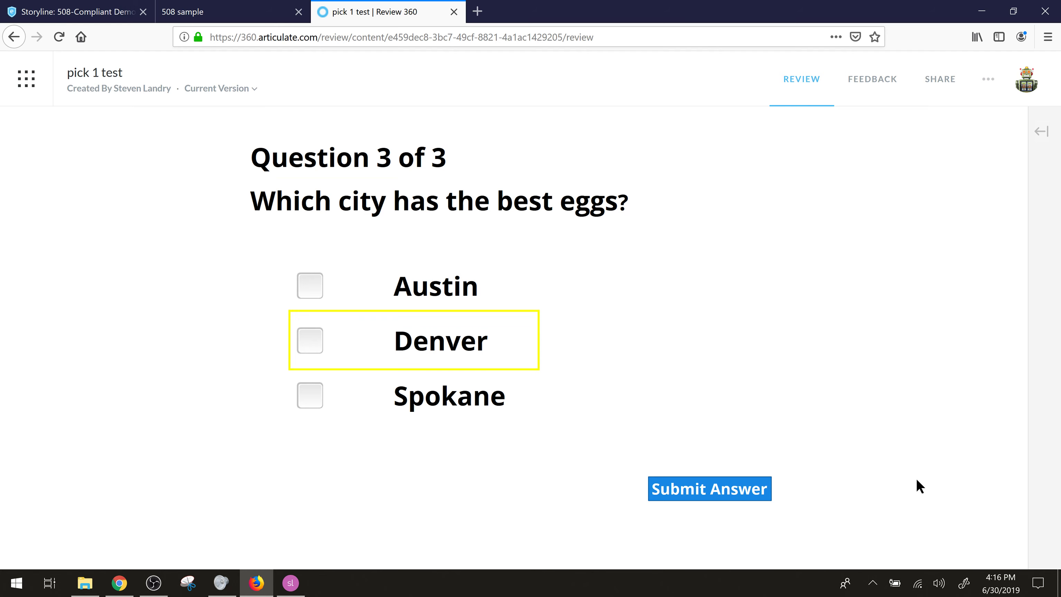
pyautogui.press('space')
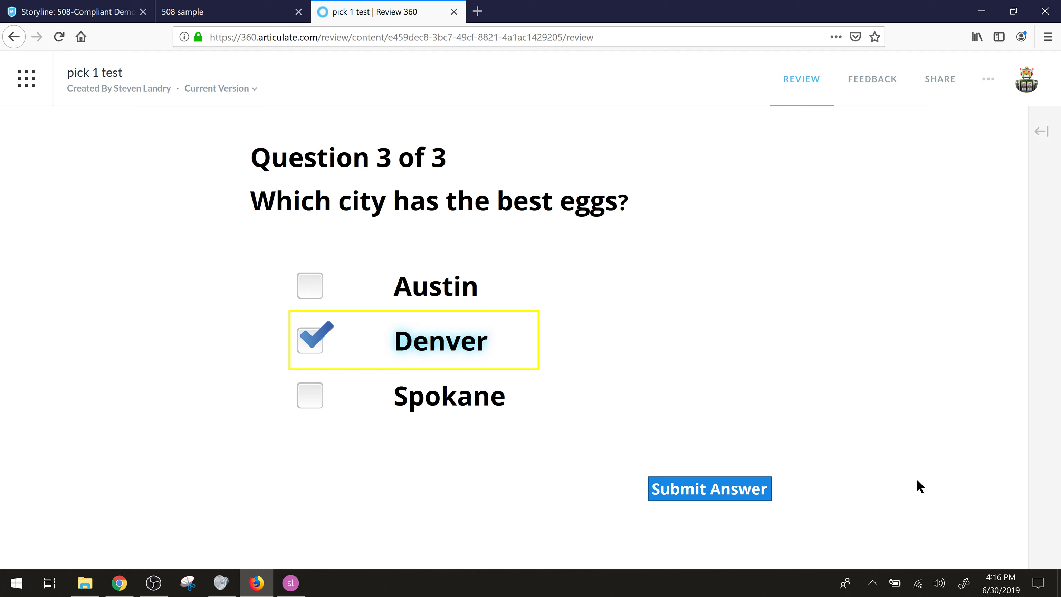
pyautogui.press('Tab')
pyautogui.press('Tab')
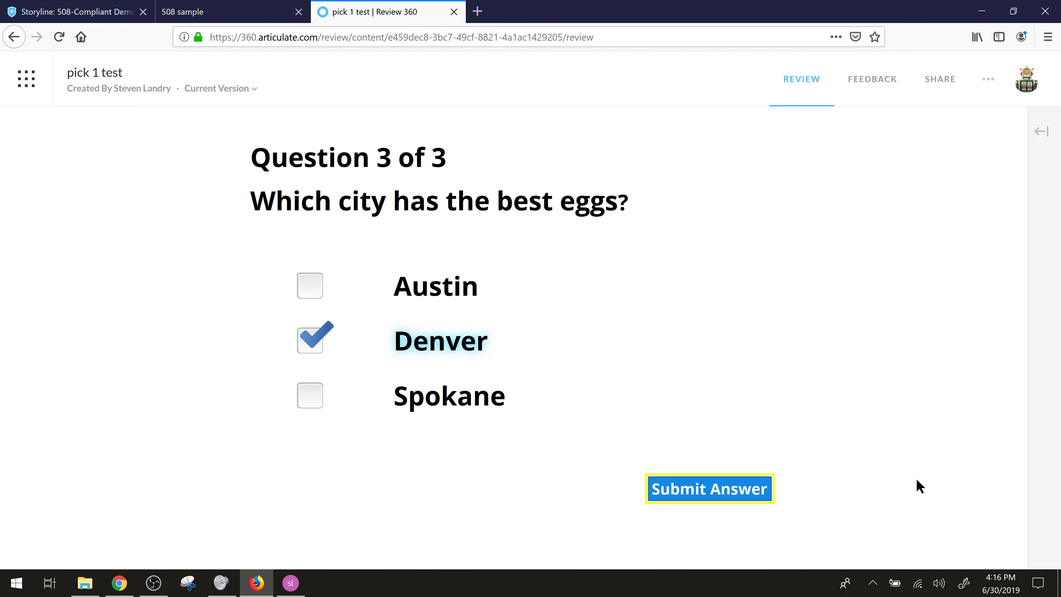
pyautogui.press('Return')
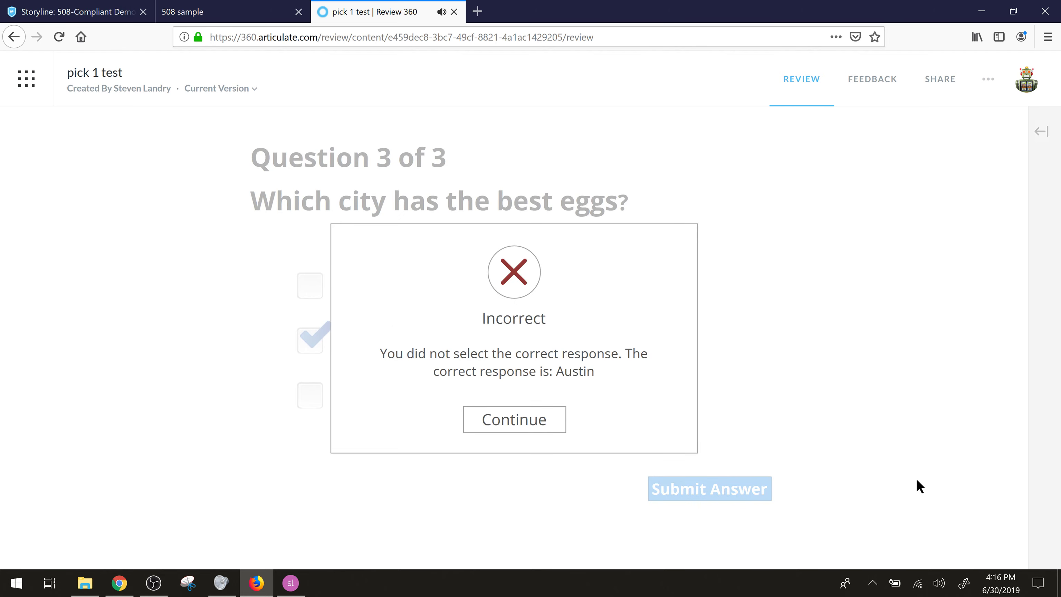
# Read the Incorrect feedback, then continue to the Quiz Results slide.
pyautogui.press('Tab')
pyautogui.press('Tab')
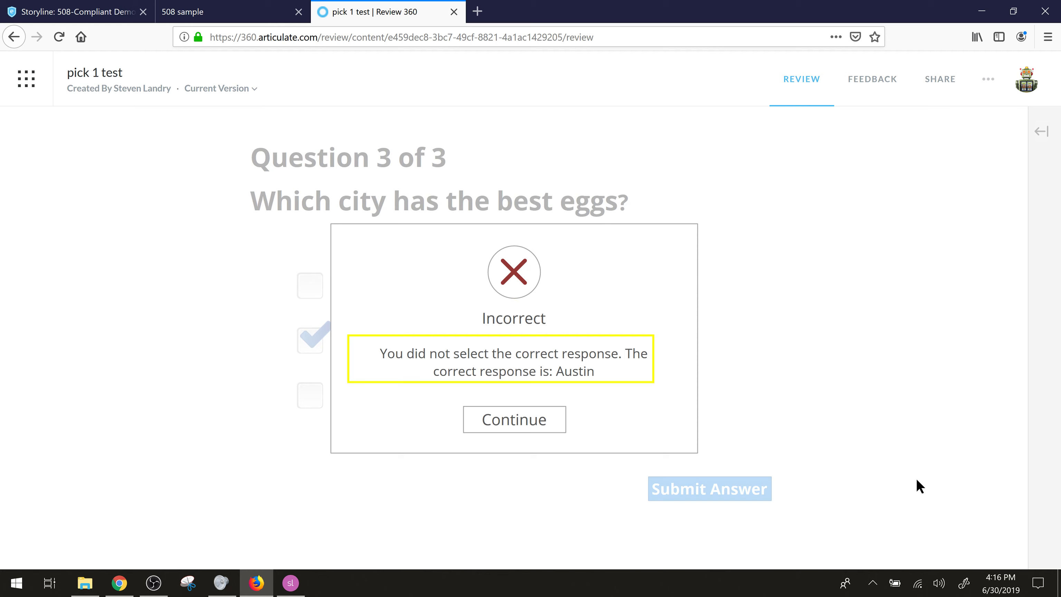
pyautogui.press('Tab')
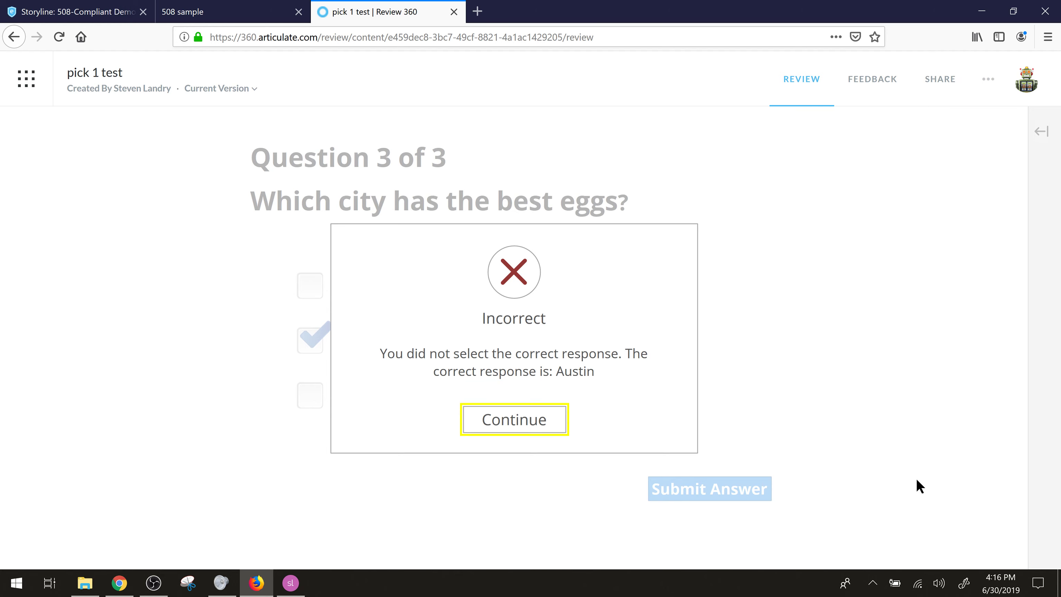
pyautogui.press('Return')
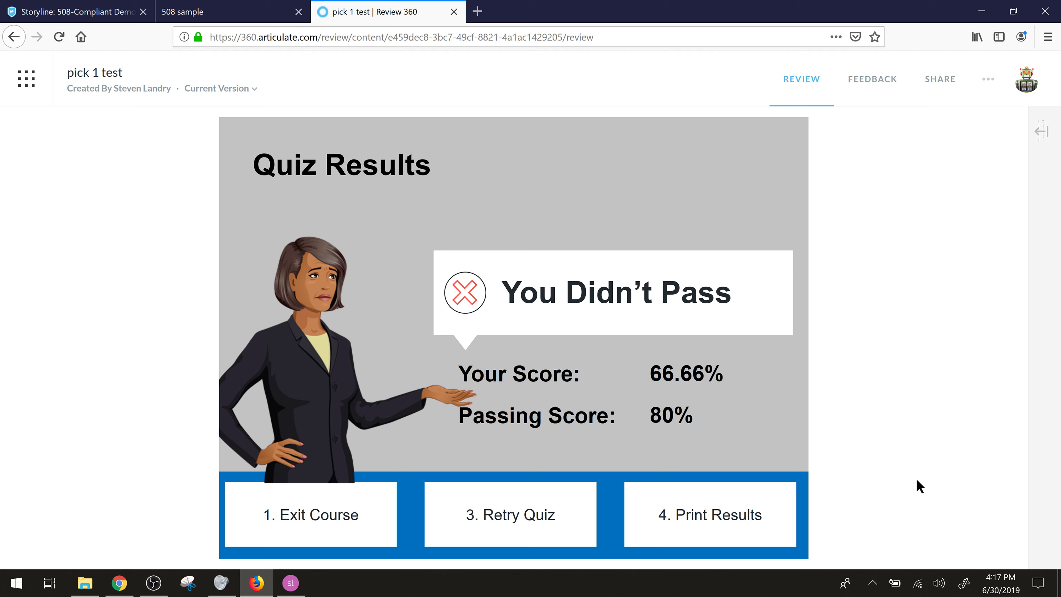
pyautogui.press('Tab')
pyautogui.press('Tab')
pyautogui.press('Tab')
pyautogui.press('Tab')
pyautogui.press('Tab')
pyautogui.press('Tab')
pyautogui.press('Tab')
pyautogui.press('Tab')
pyautogui.press('Tab')
pyautogui.press('Tab')
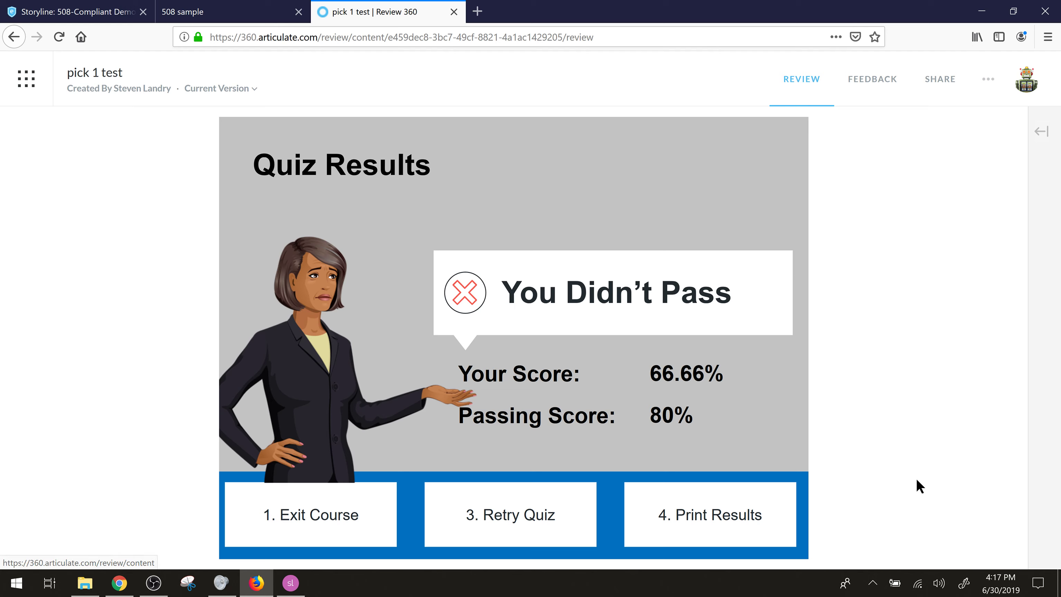
pyautogui.press('Tab')
pyautogui.press('Tab')
pyautogui.press('Tab')
pyautogui.press('Tab')
pyautogui.press('Tab')
pyautogui.press('Tab')
pyautogui.press('Tab')
pyautogui.press('Tab')
pyautogui.press('Tab')
pyautogui.press('Tab')
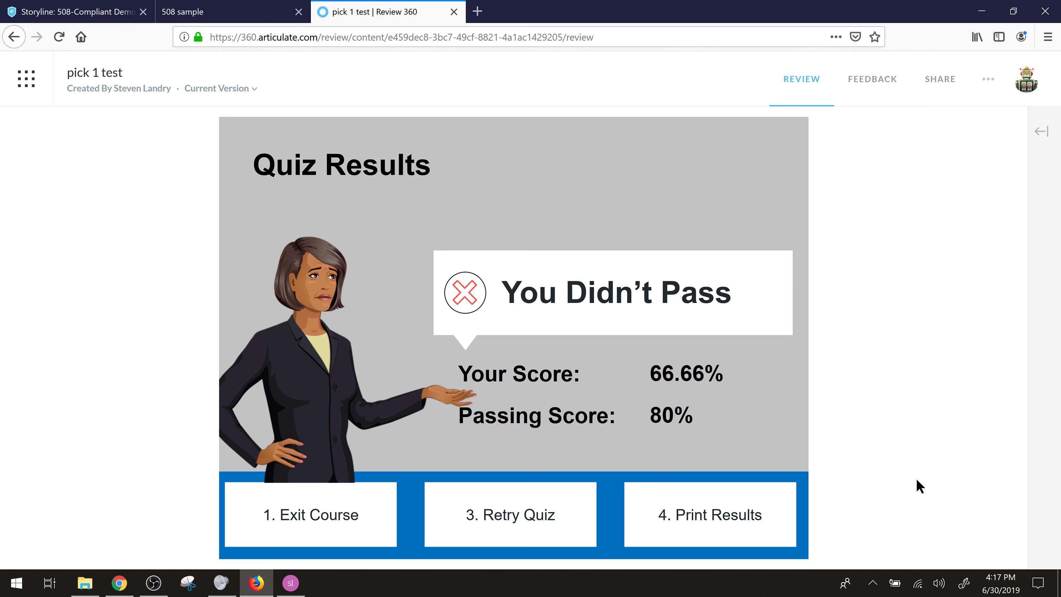
pyautogui.press('Tab')
pyautogui.press('Tab')
pyautogui.press('Tab')
pyautogui.press('Tab')
pyautogui.press('Tab')
pyautogui.press('Tab')
pyautogui.press('Tab')
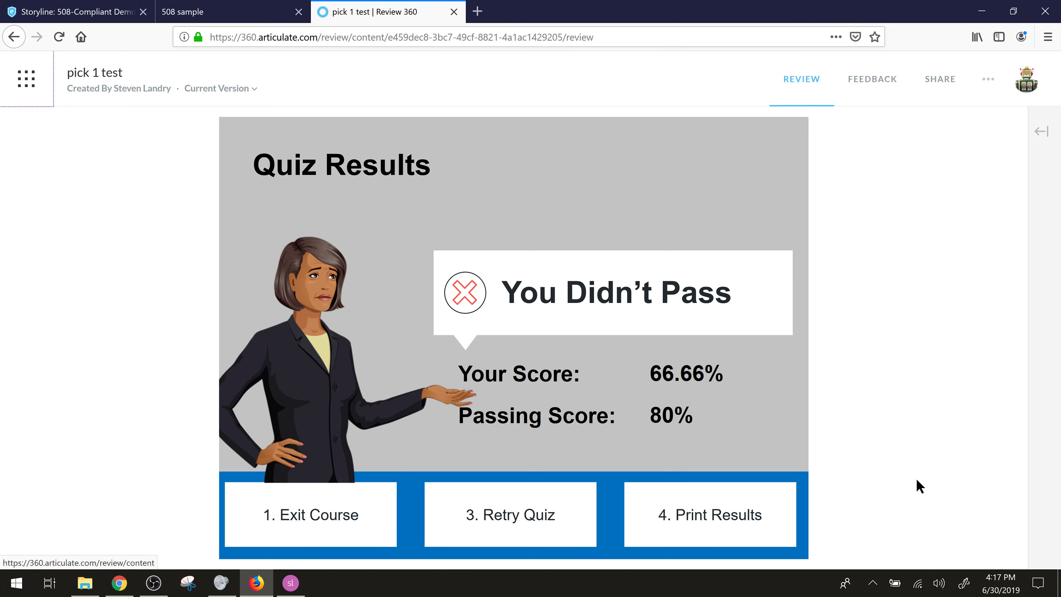
pyautogui.press('Tab')
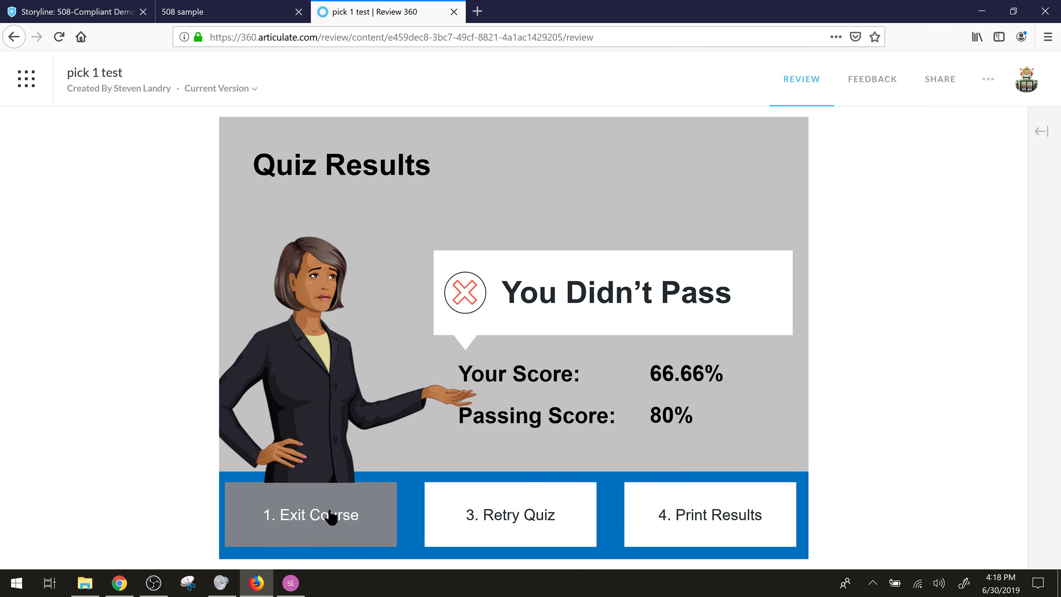
pyautogui.press('Tab')
pyautogui.press('Tab')
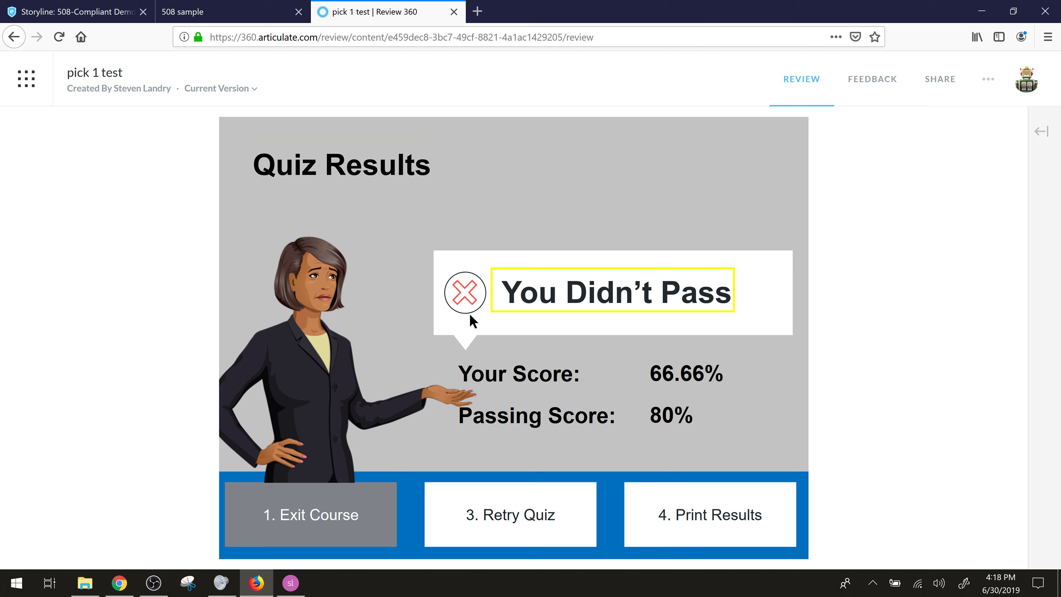
pyautogui.press('Tab')
pyautogui.press('Tab')
pyautogui.press('Tab')
pyautogui.press('Tab')
pyautogui.press('Tab')
pyautogui.press('Tab')
pyautogui.press('Tab')
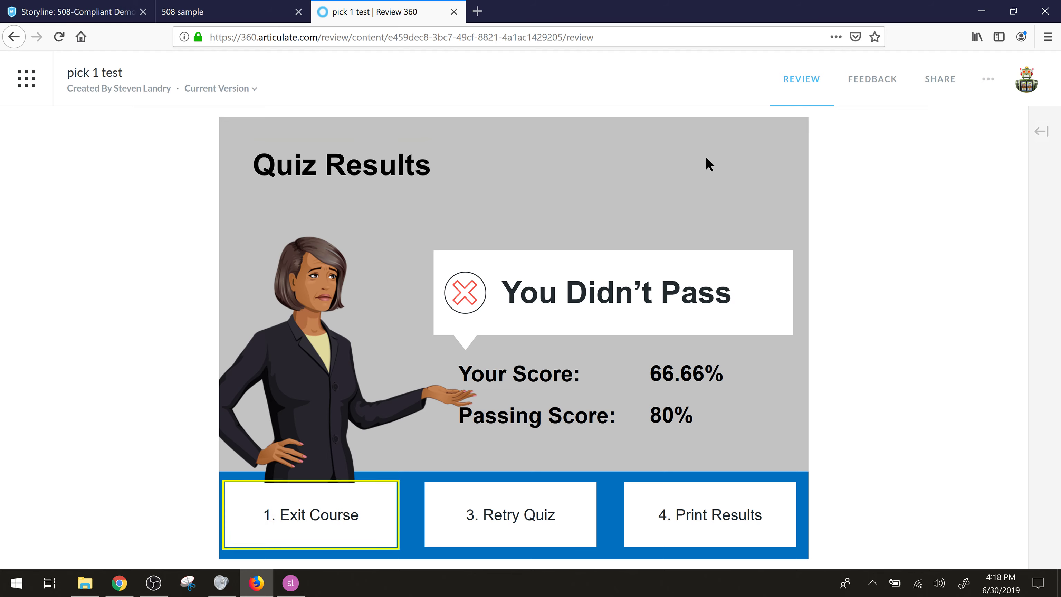
pyautogui.press('Tab')
pyautogui.press('Tab')
pyautogui.press('Tab')
pyautogui.press('Tab')
pyautogui.press('Tab')
pyautogui.press('Tab')
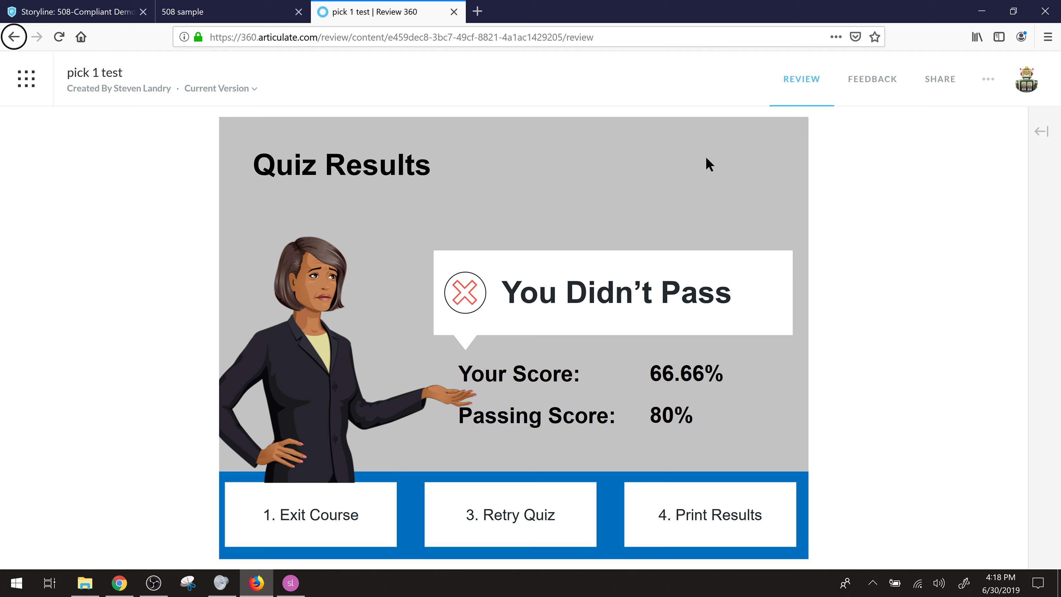
pyautogui.press('Tab')
pyautogui.press('Tab')
pyautogui.press('Tab')
pyautogui.press('Tab')
pyautogui.press('Tab')
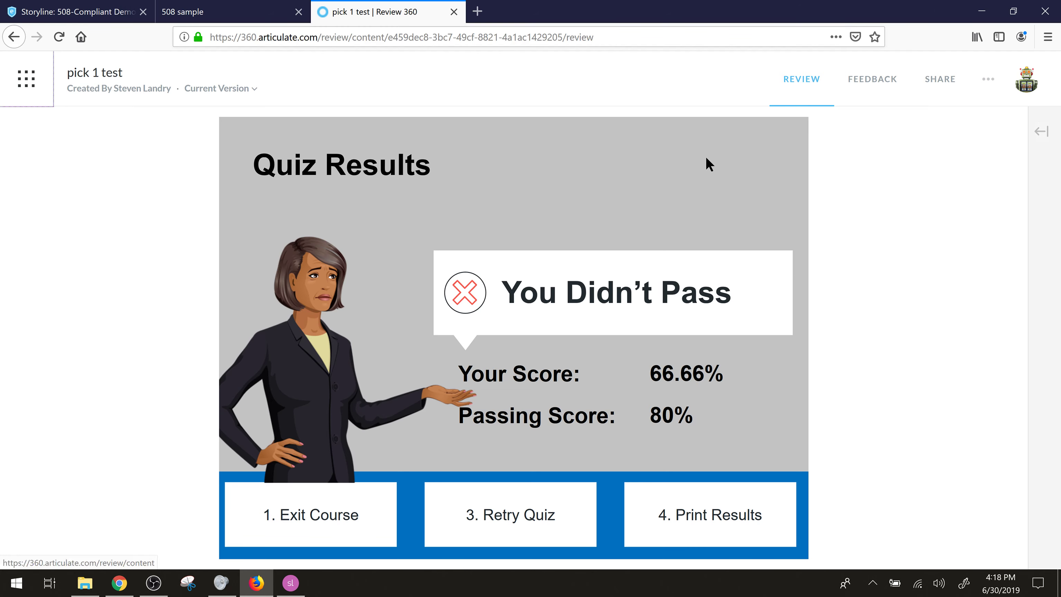
pyautogui.press('Tab')
pyautogui.press('Tab')
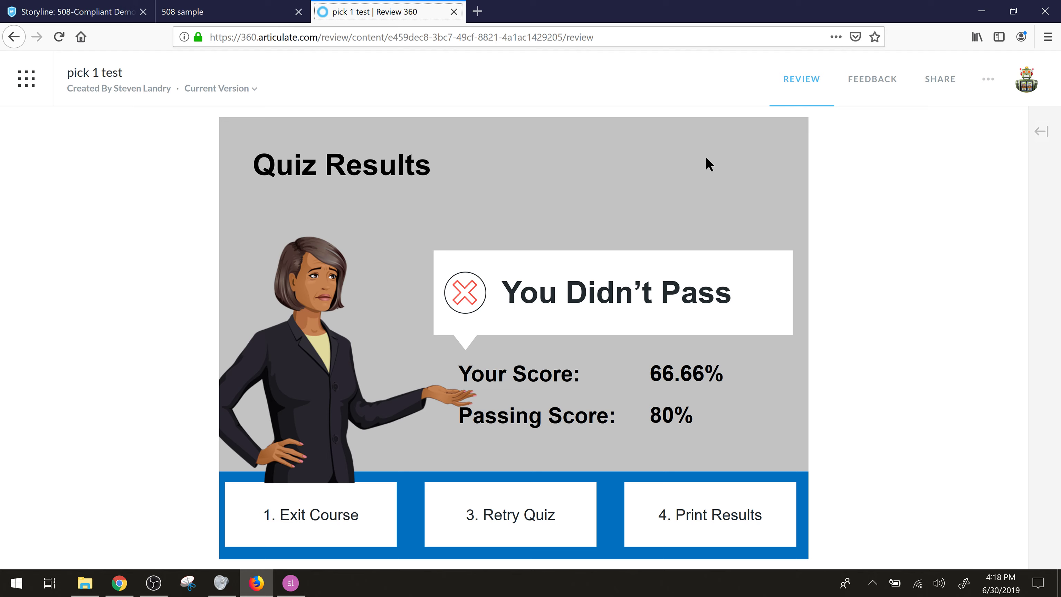
pyautogui.press('Tab')
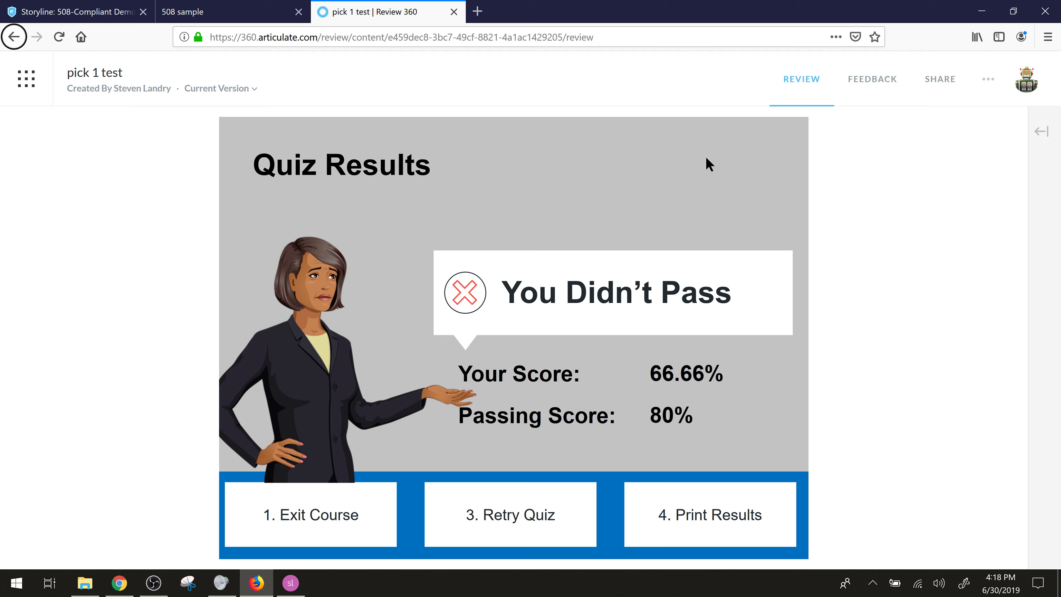
pyautogui.press('Tab')
pyautogui.press('Tab')
pyautogui.press('Tab')
pyautogui.press('Tab')
pyautogui.press('Tab')
pyautogui.press('Tab')
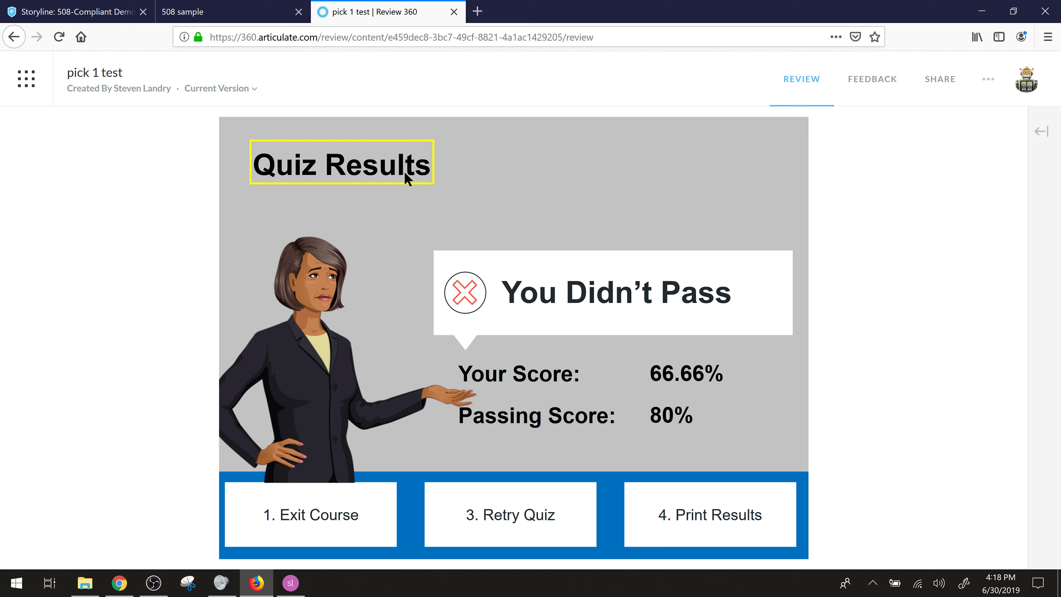
pyautogui.press('Tab')
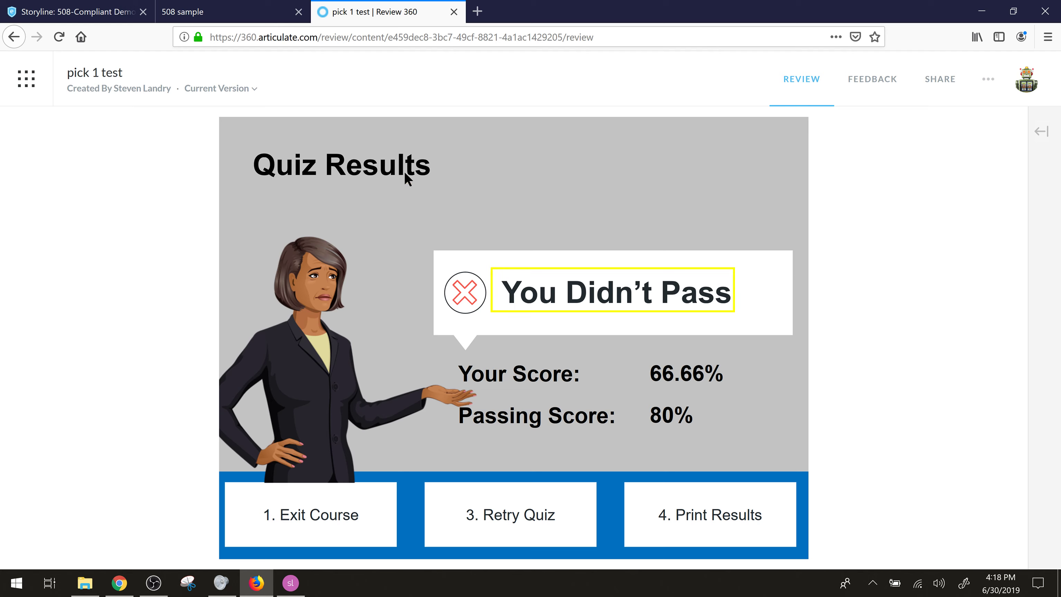
pyautogui.press('Tab')
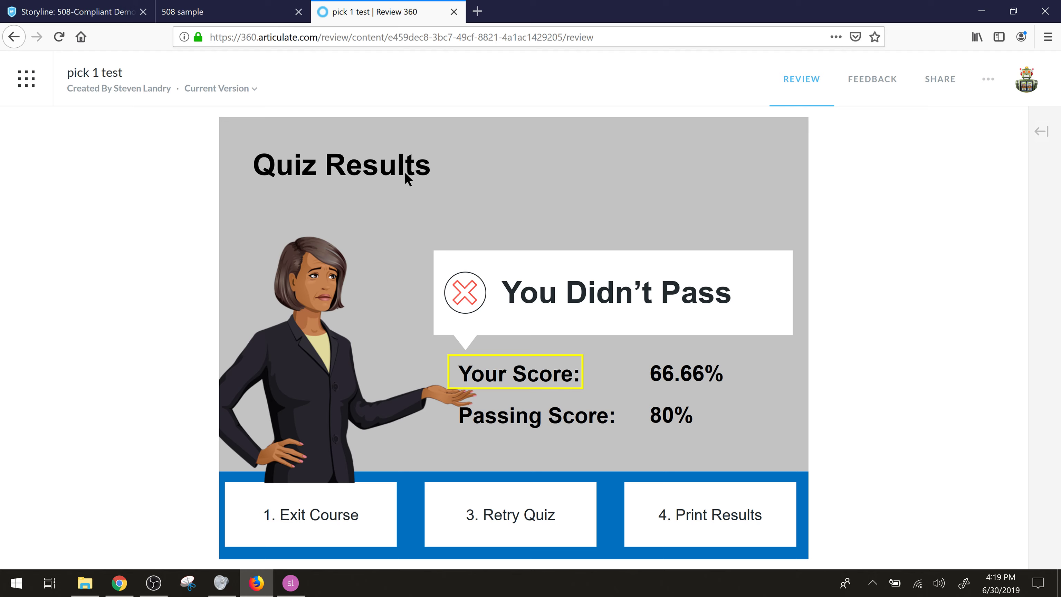
pyautogui.press('Tab')
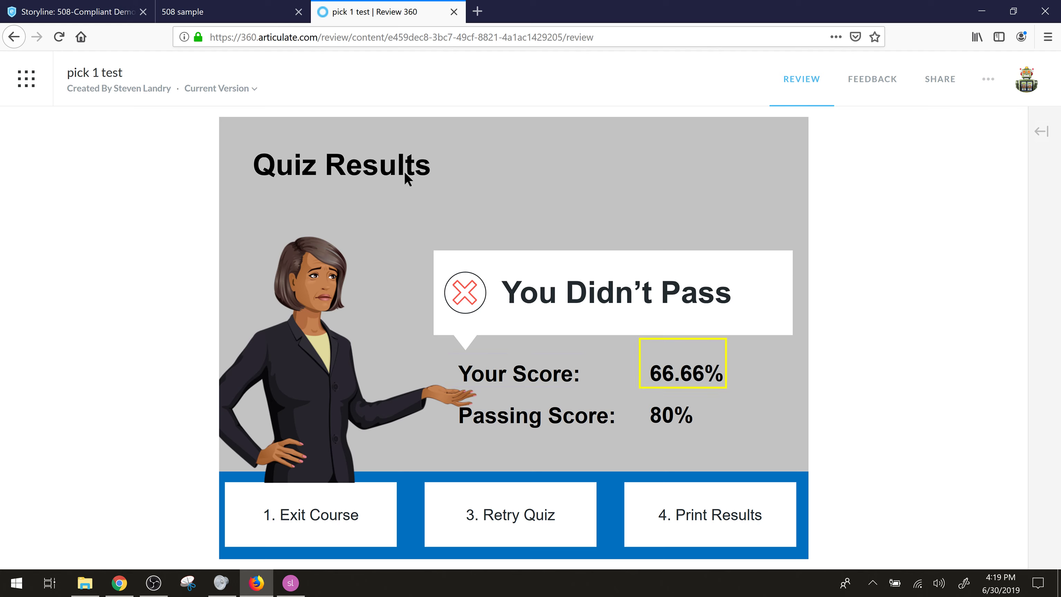
pyautogui.press('Tab')
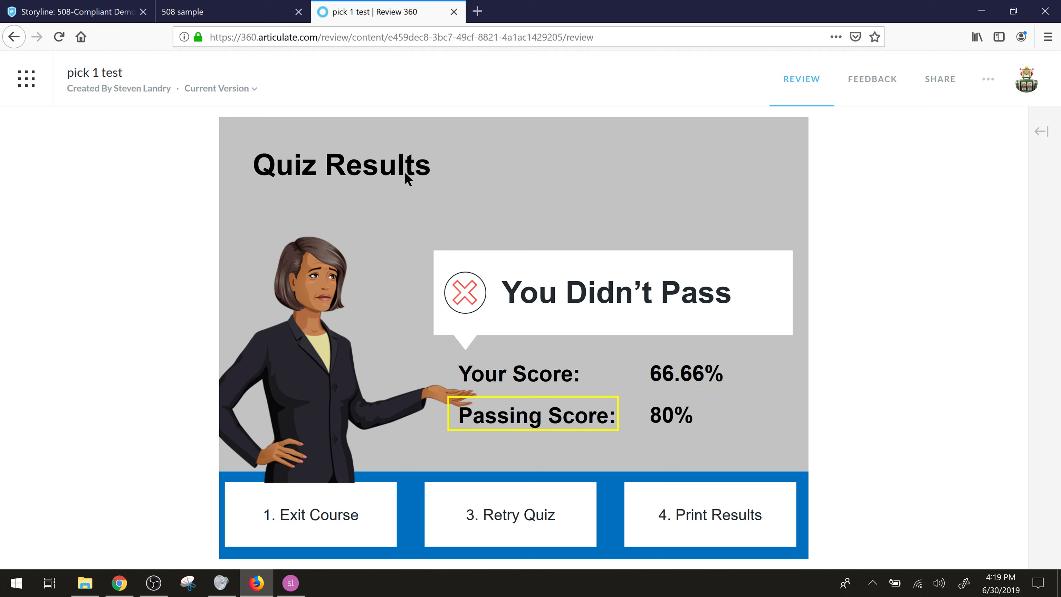
pyautogui.press('Tab')
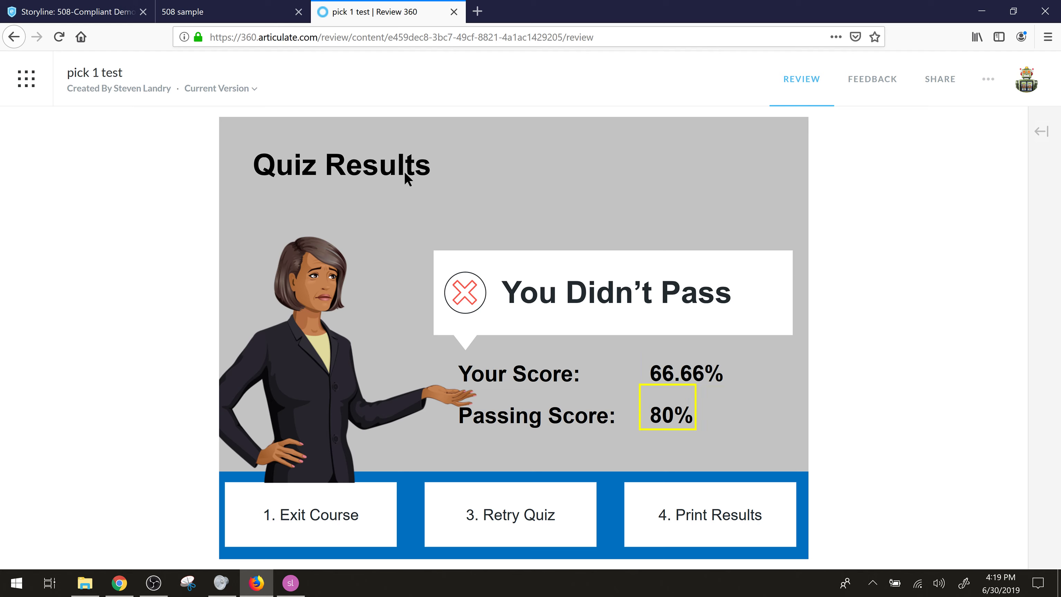
pyautogui.press('Tab')
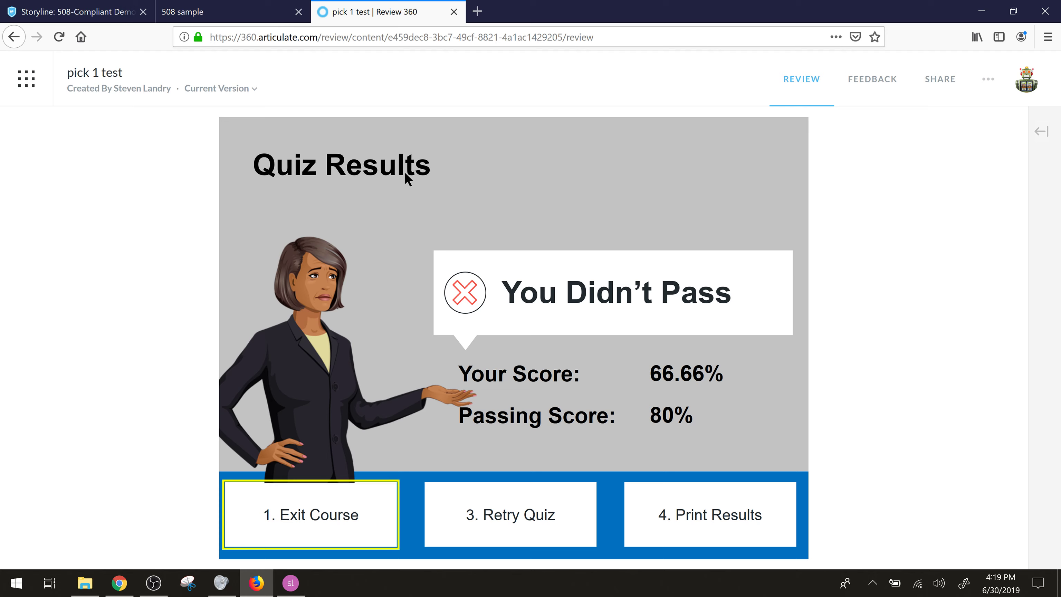
pyautogui.press('Tab')
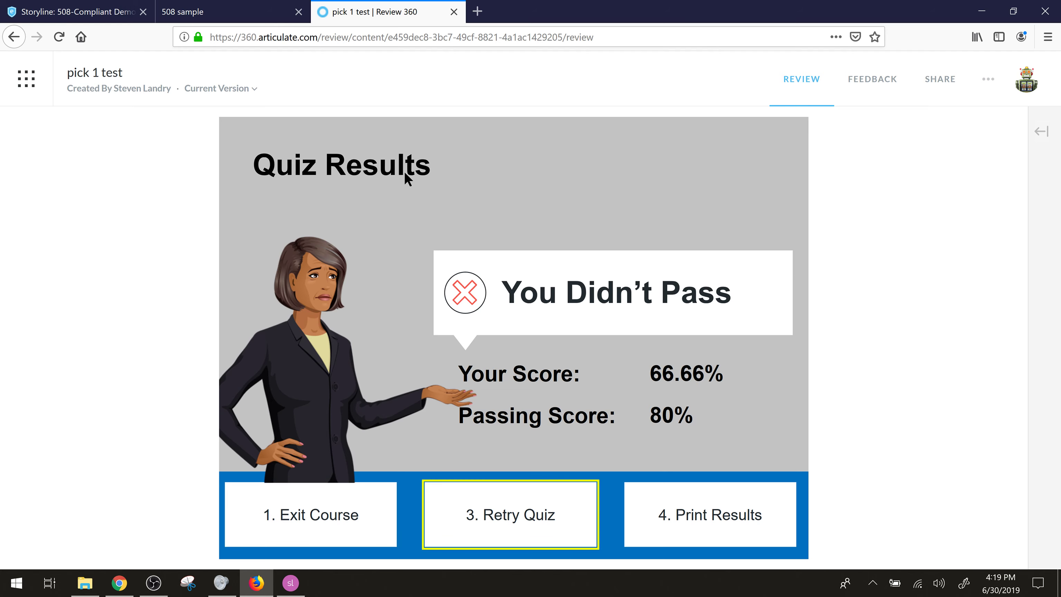
pyautogui.press('Tab')
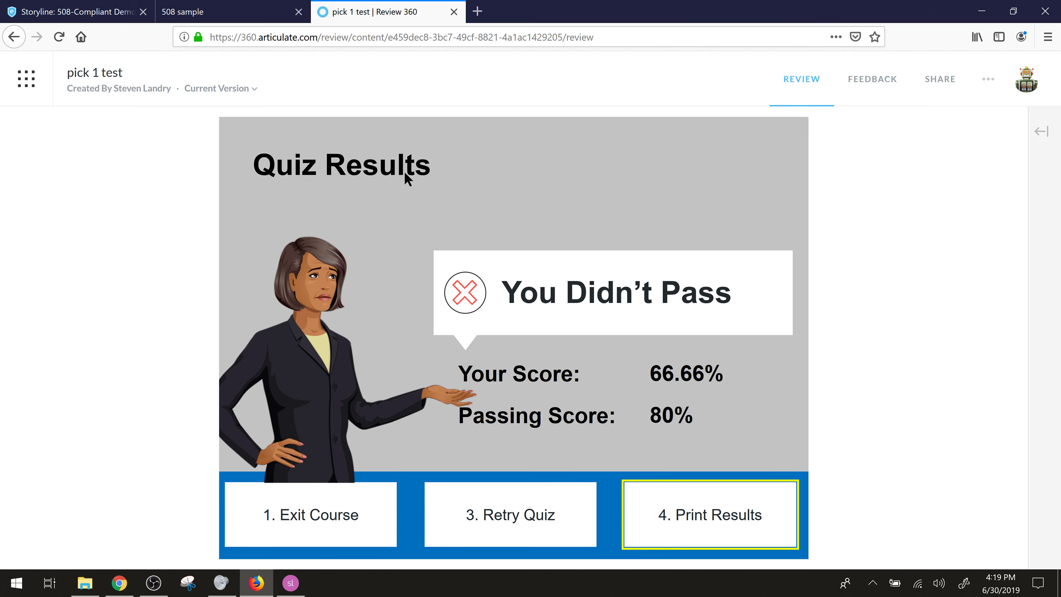
pyautogui.press('Tab')
pyautogui.press('Tab')
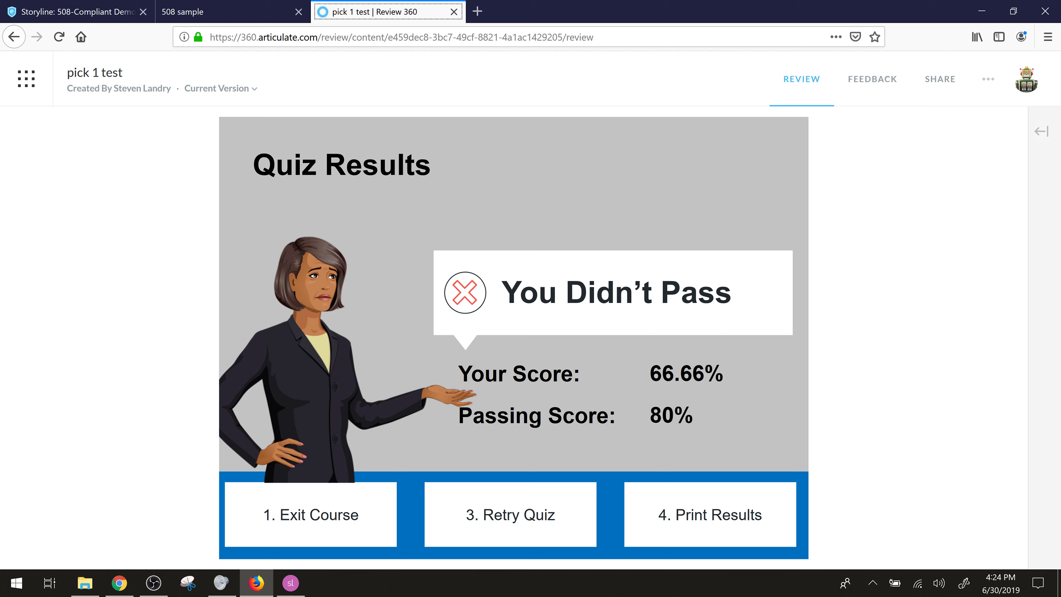
# Switch windows with Alt+Tab, leaving the 66.66% failed Quiz Results slide displayed.
pyautogui.hotkey('alt', 'Tab')
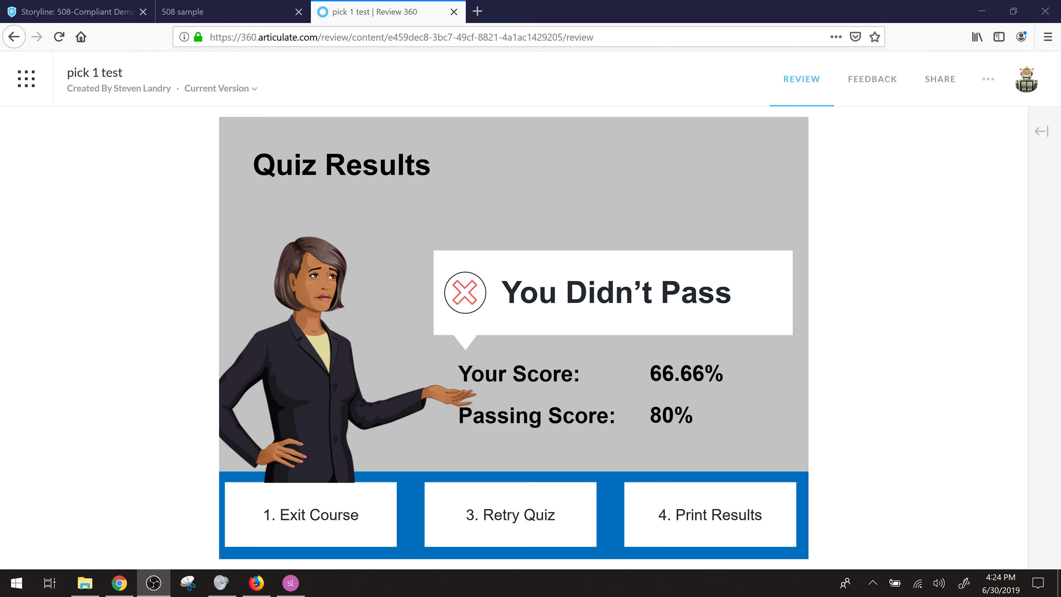